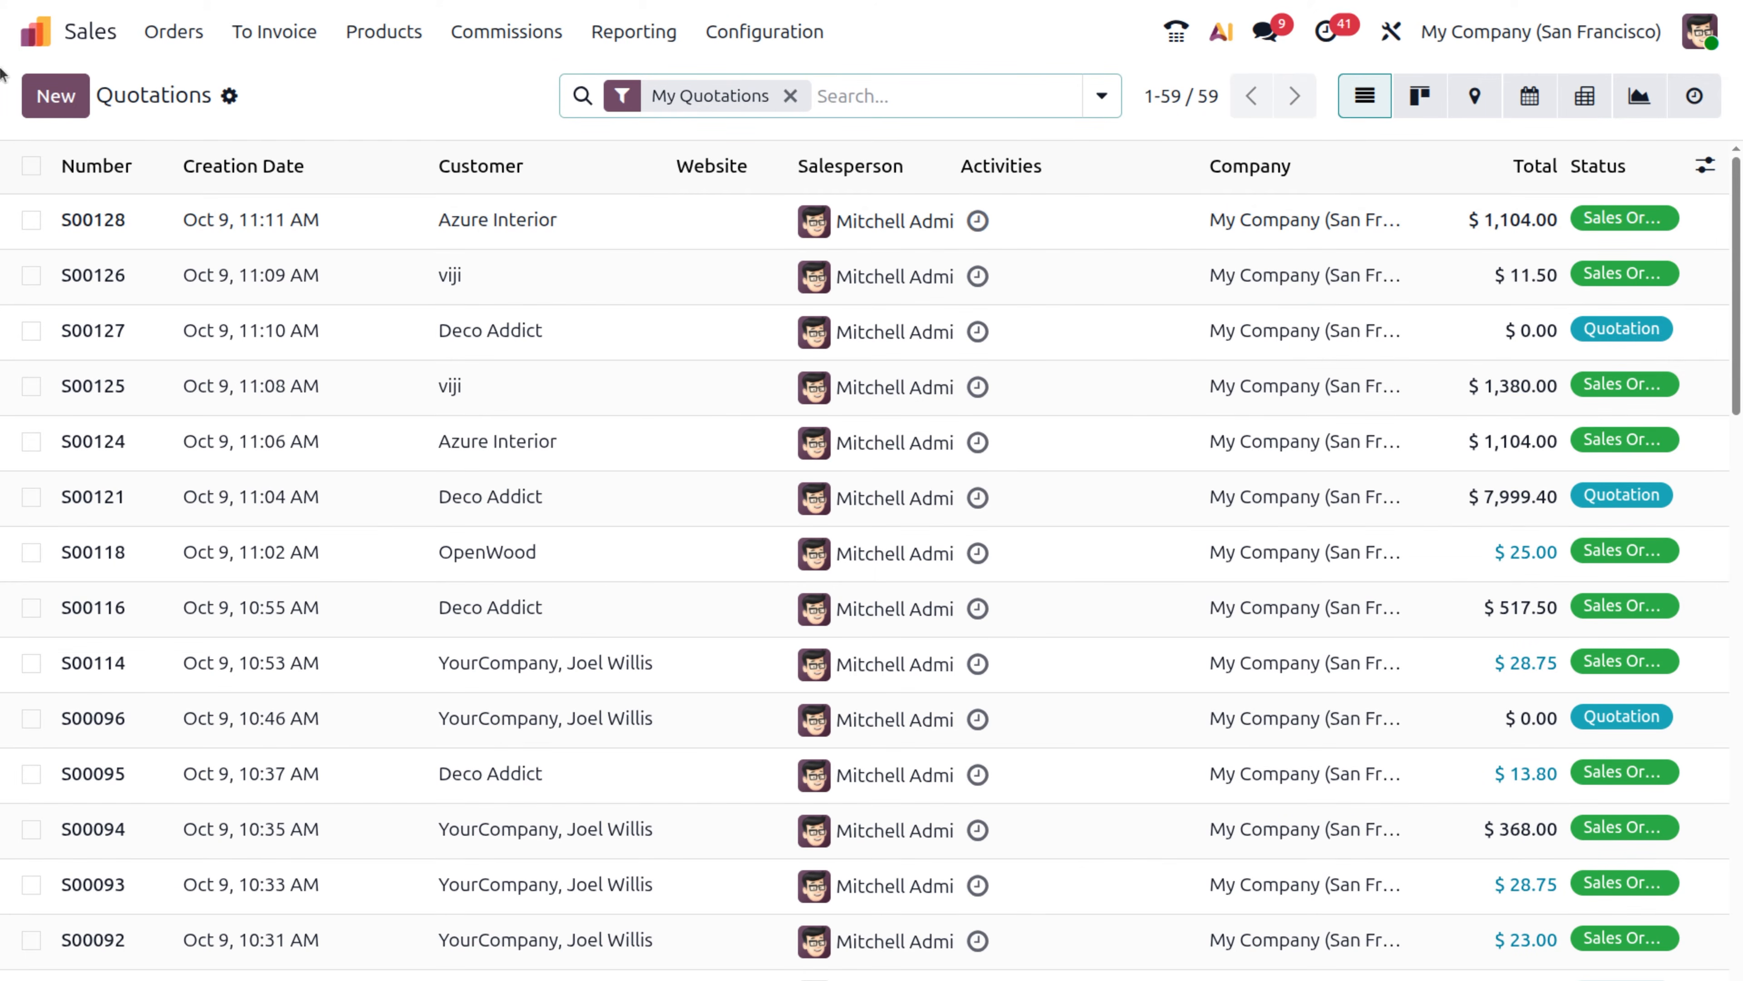
Create a quotation for customer Azure Interior with payment terms set to Immediate Payment.
{"action": "left_click", "coordinate": [82, 97]}
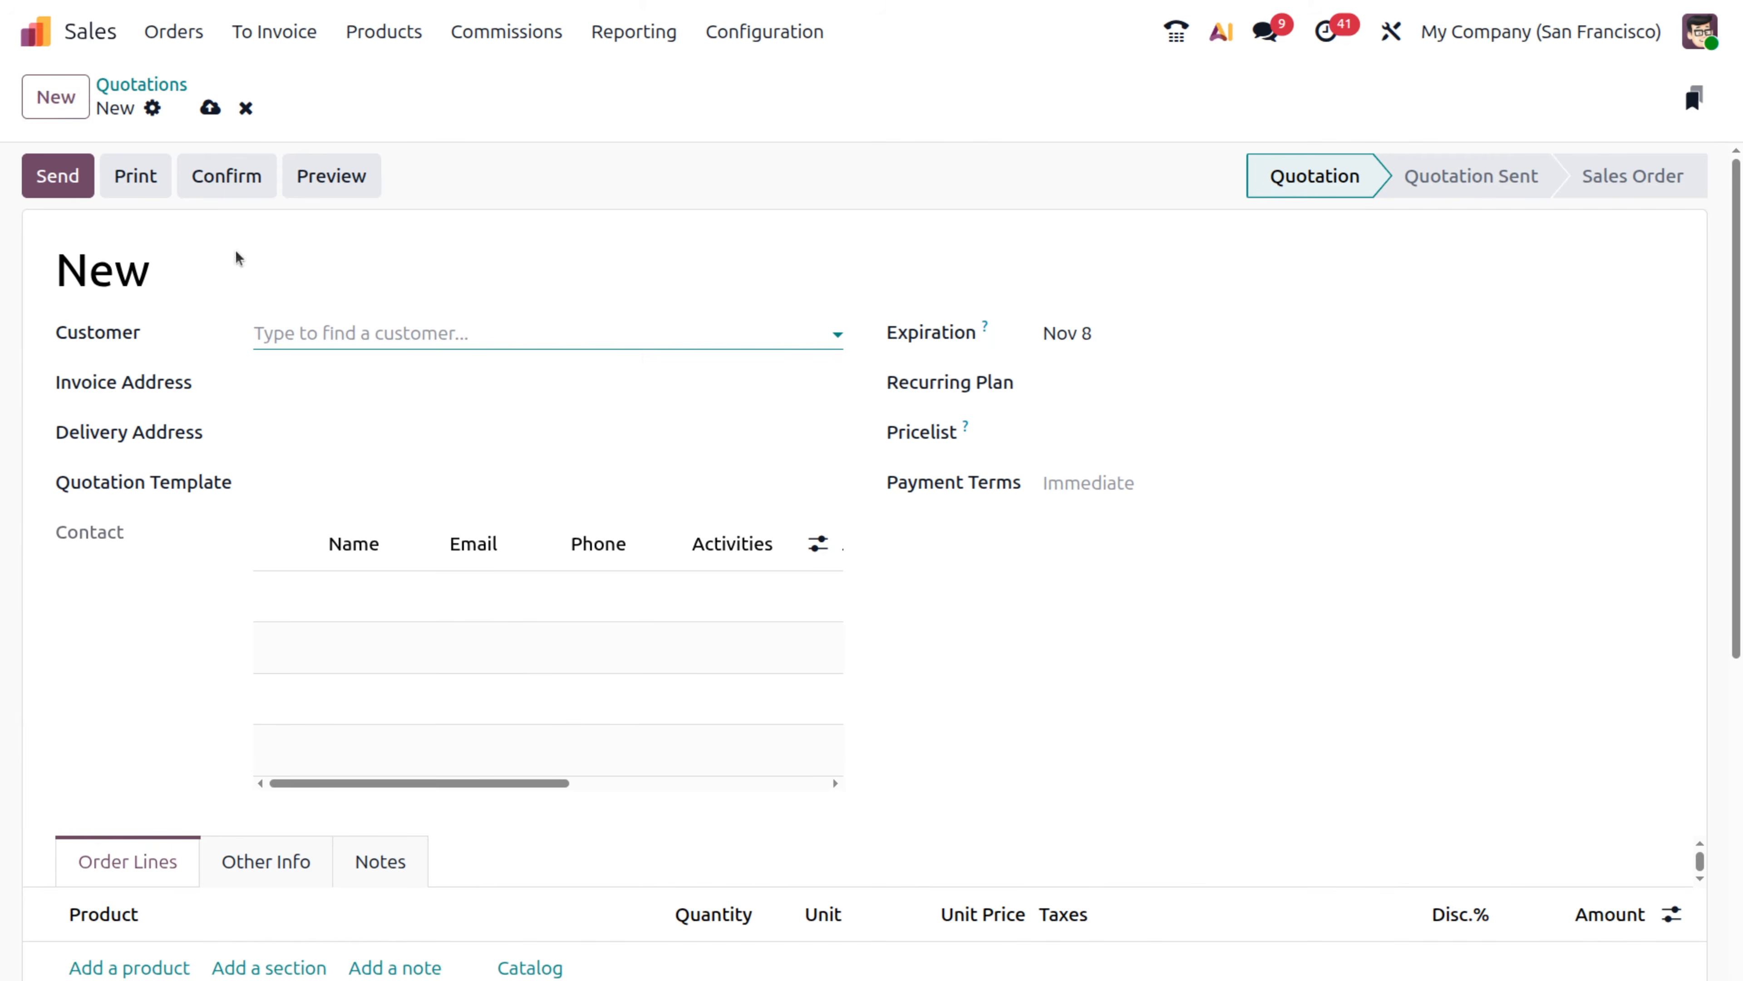
{"action": "left_click", "coordinate": [299, 324]}
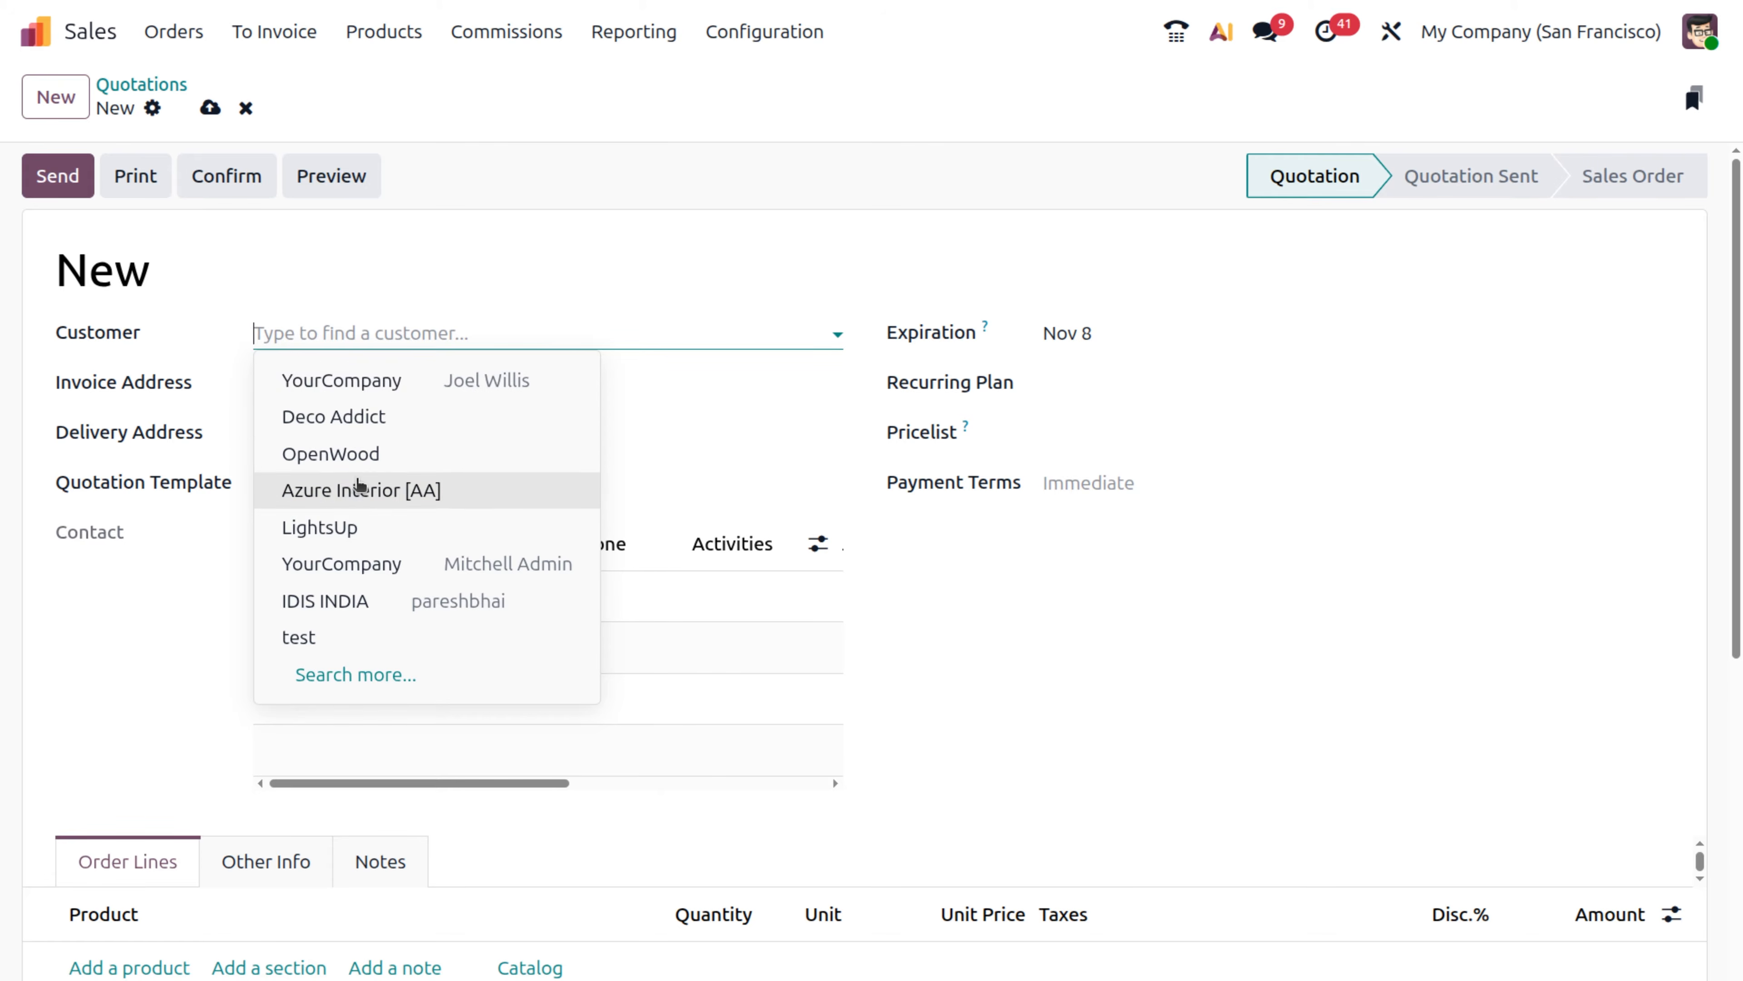
{"action": "left_click", "coordinate": [350, 490]}
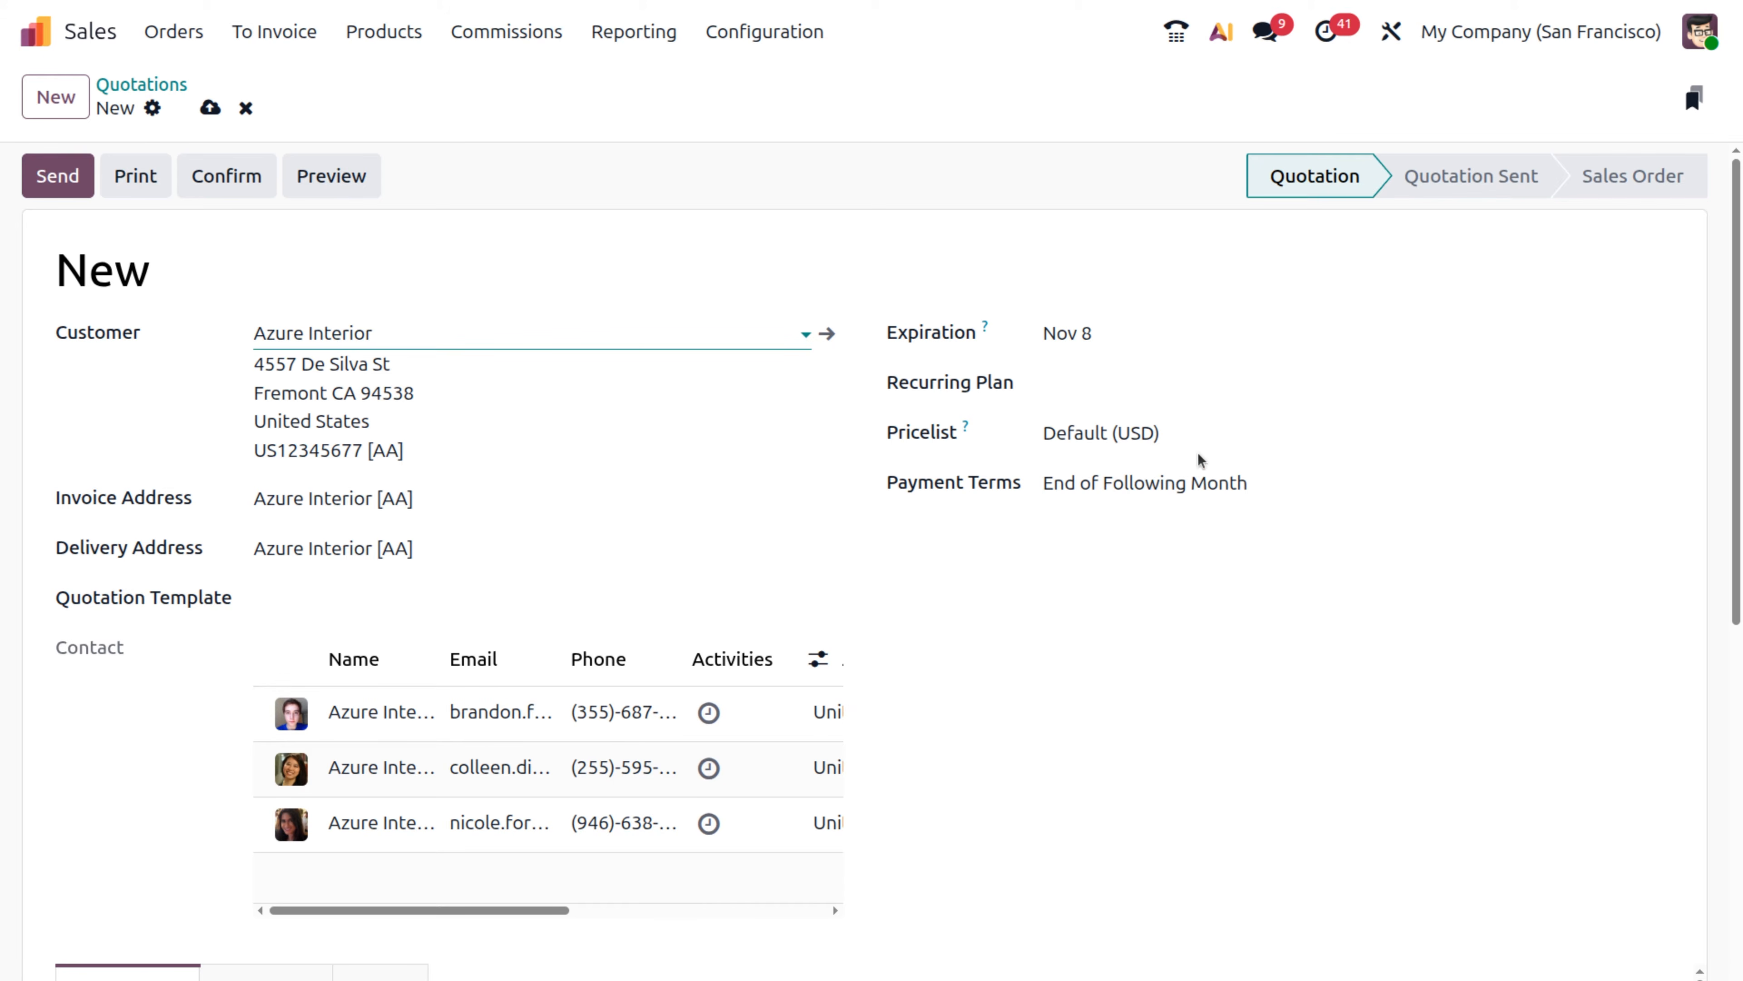
{"action": "left_click", "coordinate": [1261, 487]}
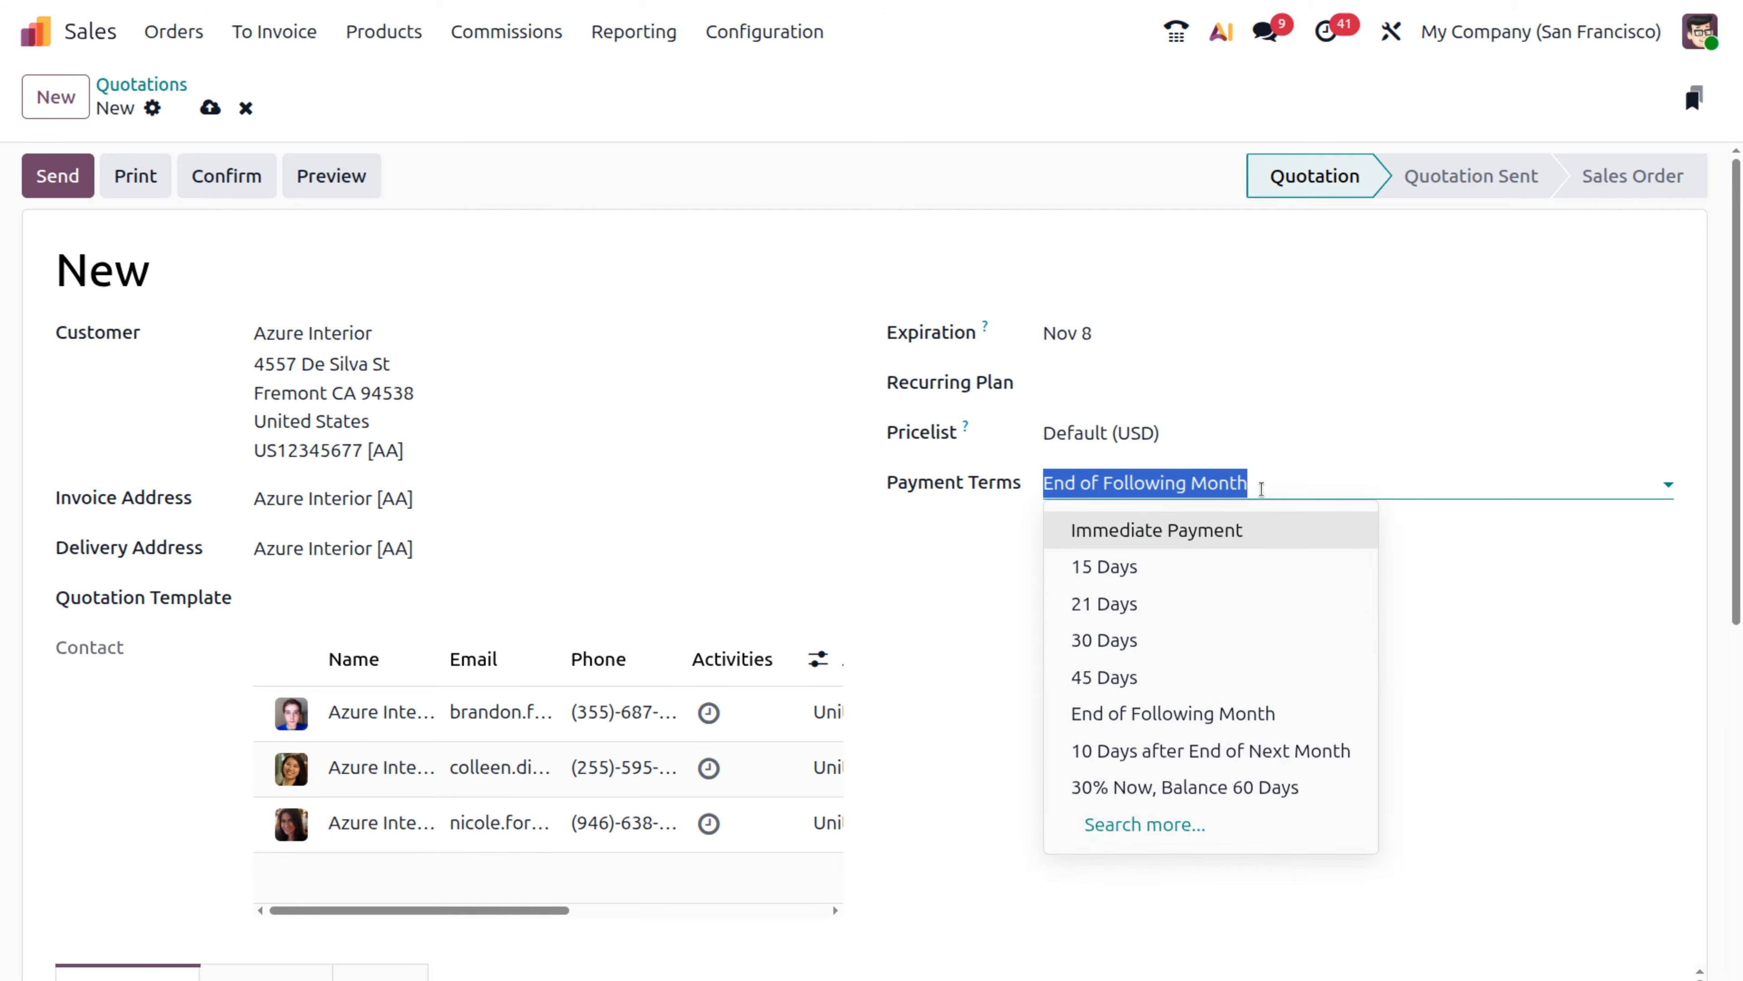
{"action": "left_click", "coordinate": [1258, 538]}
Add Acoustic Bloc Screens in black to the quotation's order lines with a quantity of 3.
{"action": "scroll", "coordinate": [1058, 605], "scroll_direction": "down", "scroll_amount": 5}
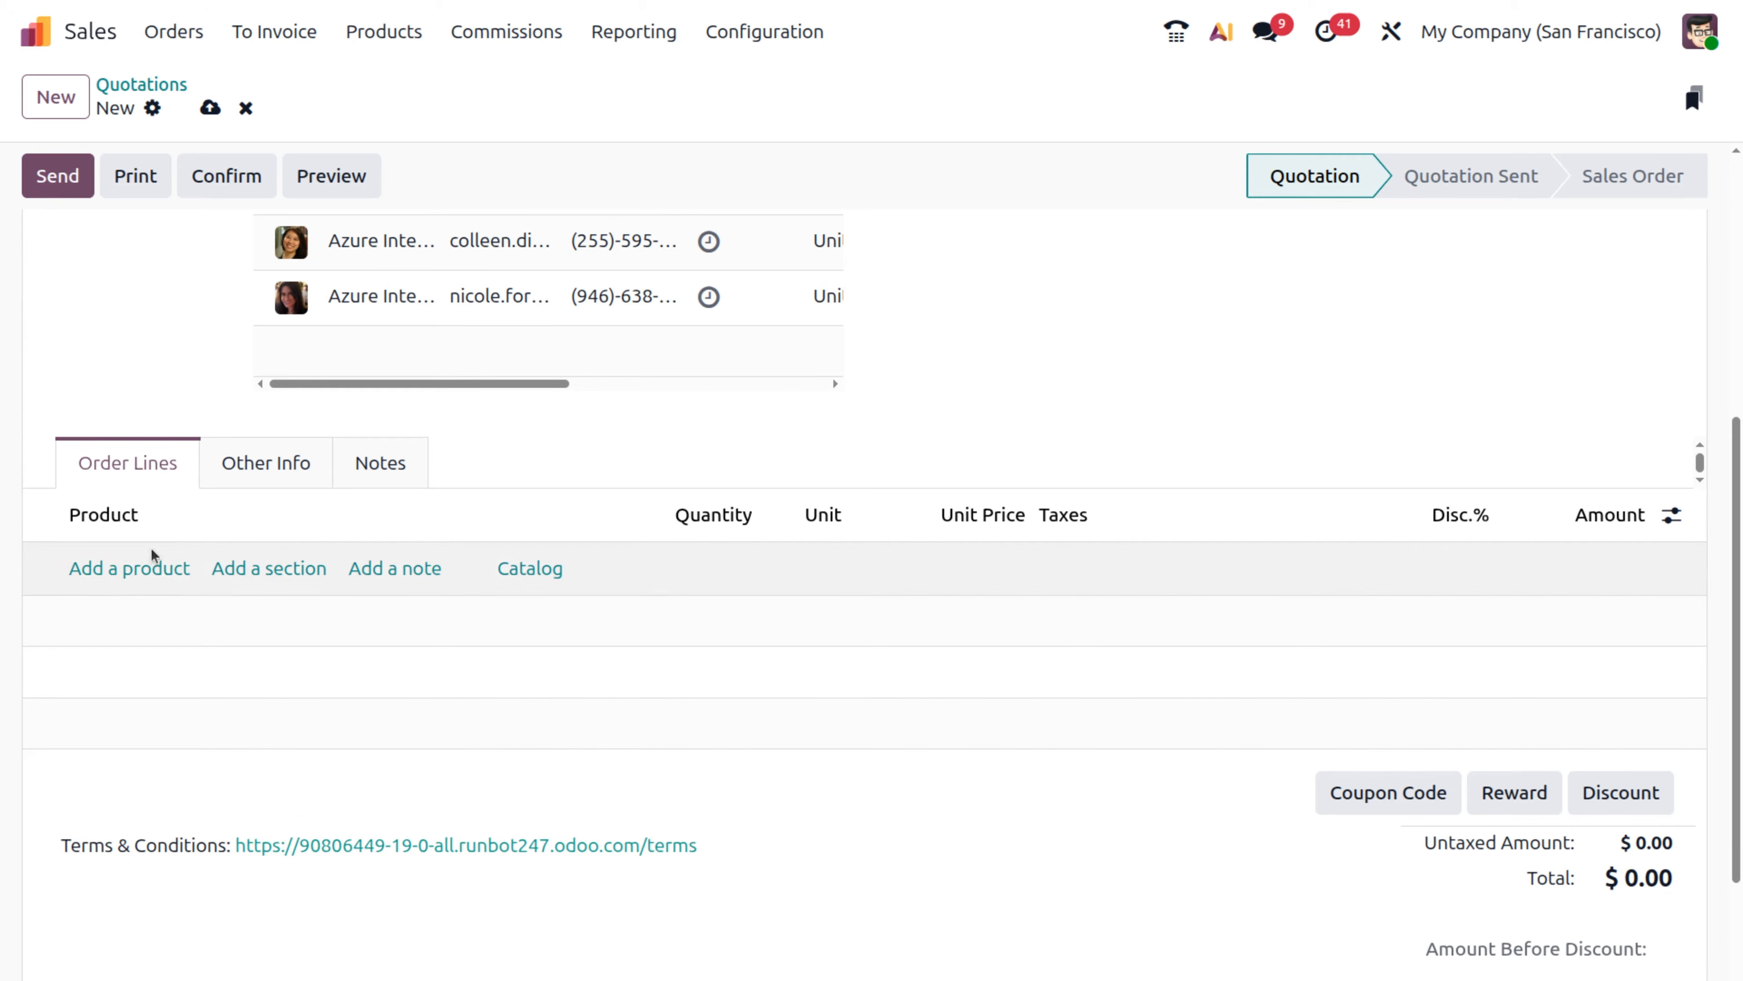
{"action": "left_click", "coordinate": [130, 570]}
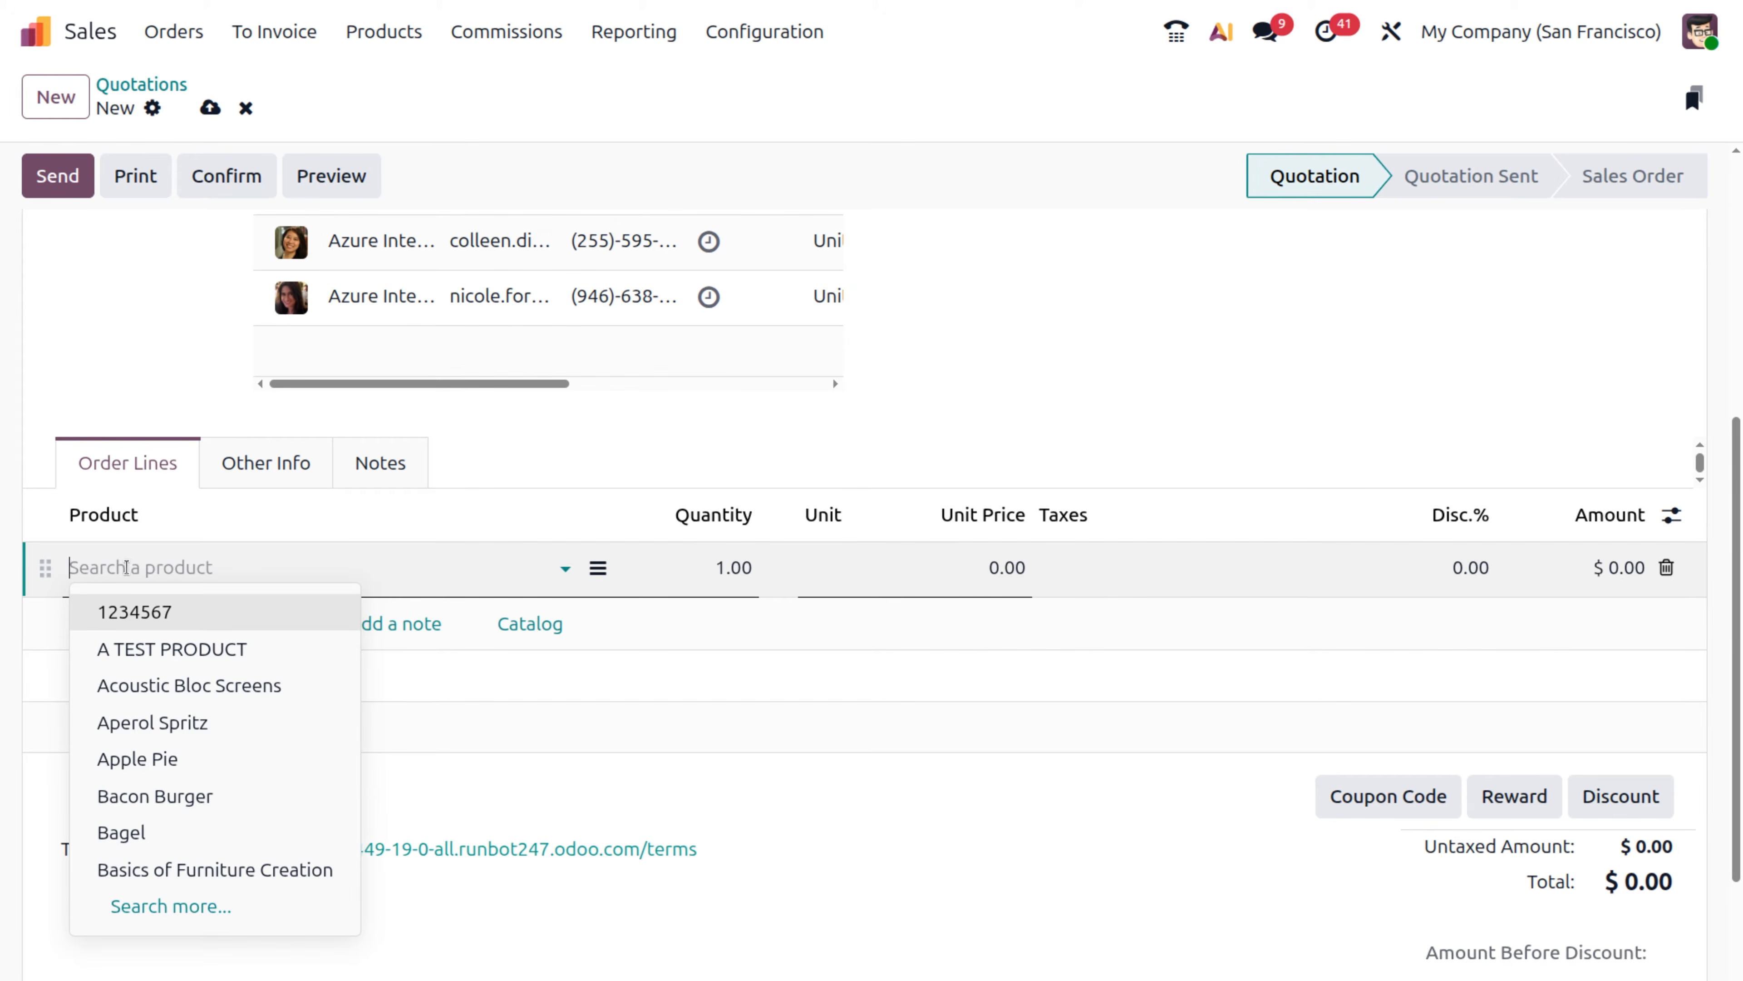
{"action": "left_click", "coordinate": [170, 693]}
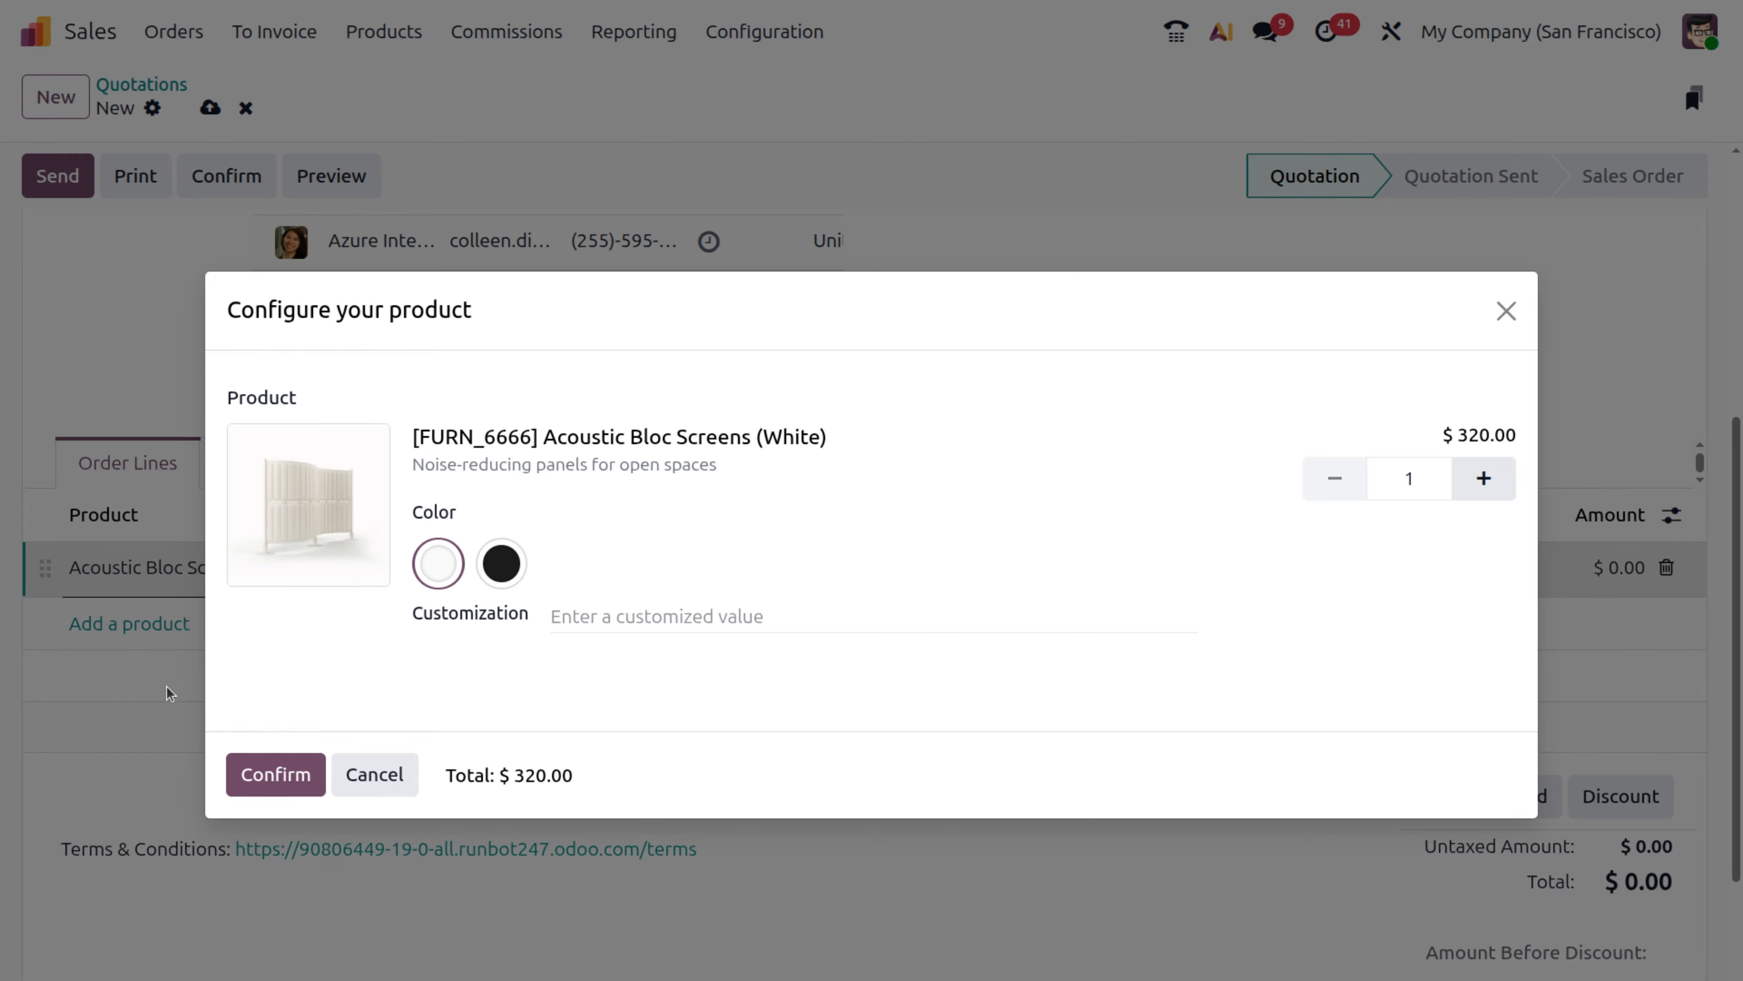
{"action": "left_click", "coordinate": [501, 567]}
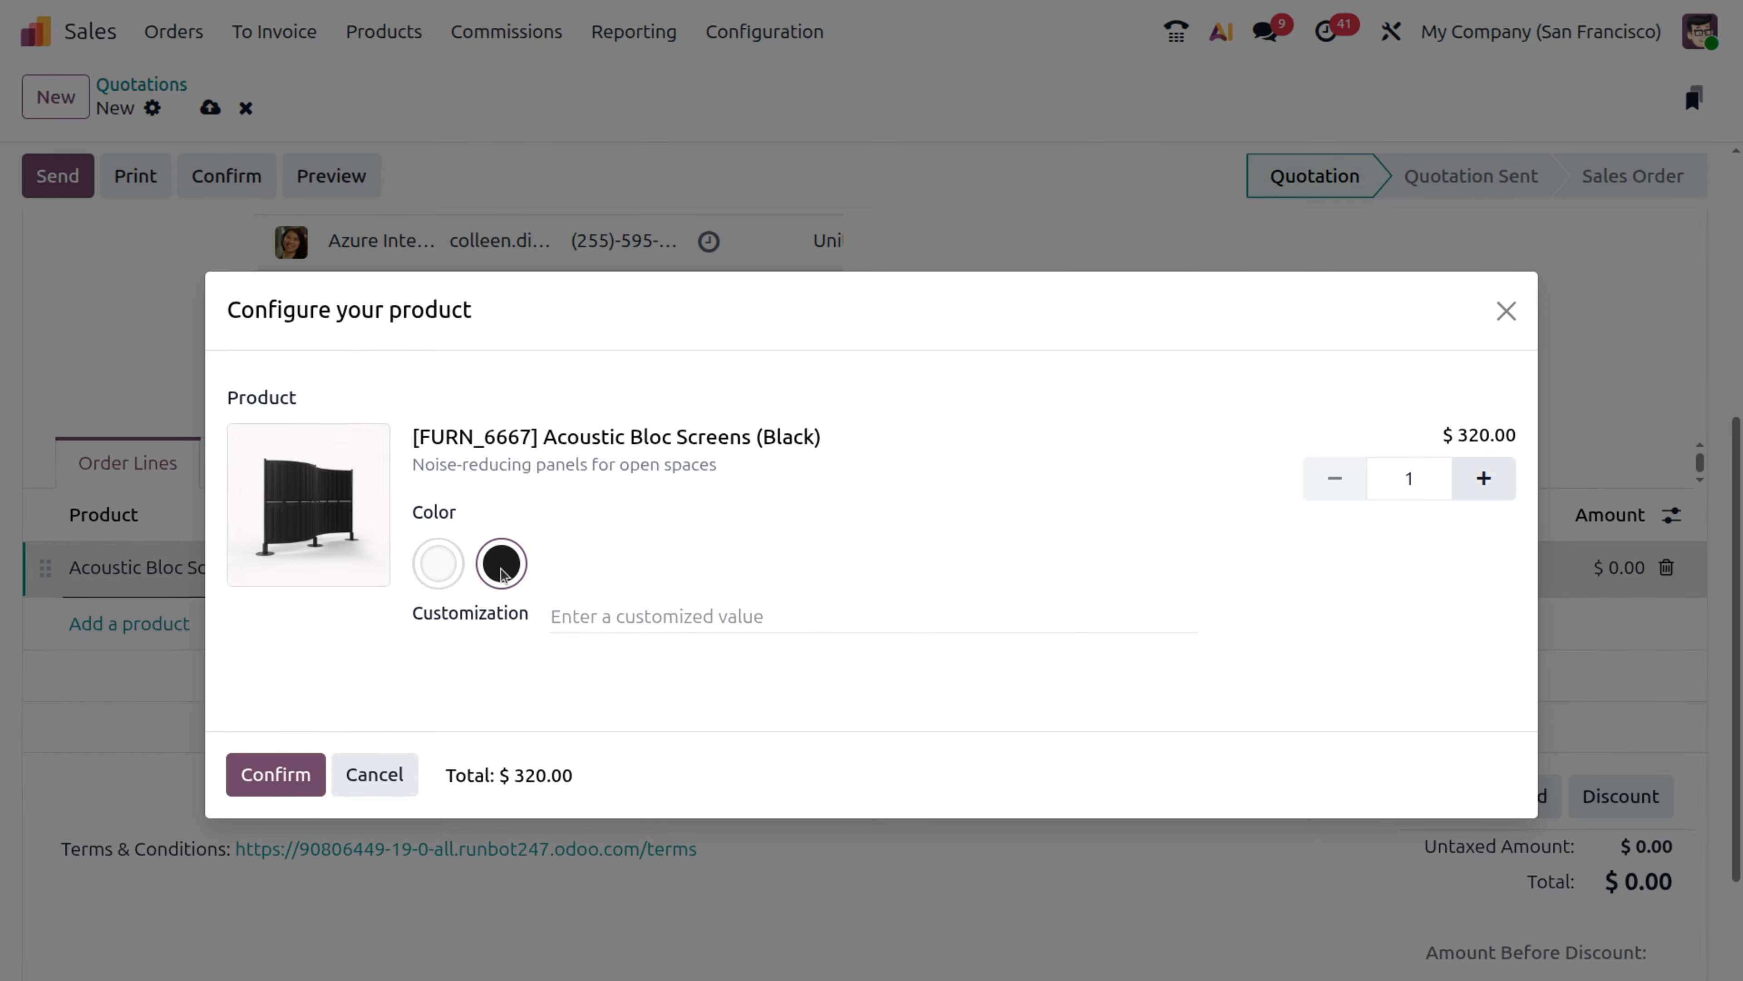
{"action": "left_click", "coordinate": [1492, 486]}
{"action": "left_click", "coordinate": [1492, 487]}
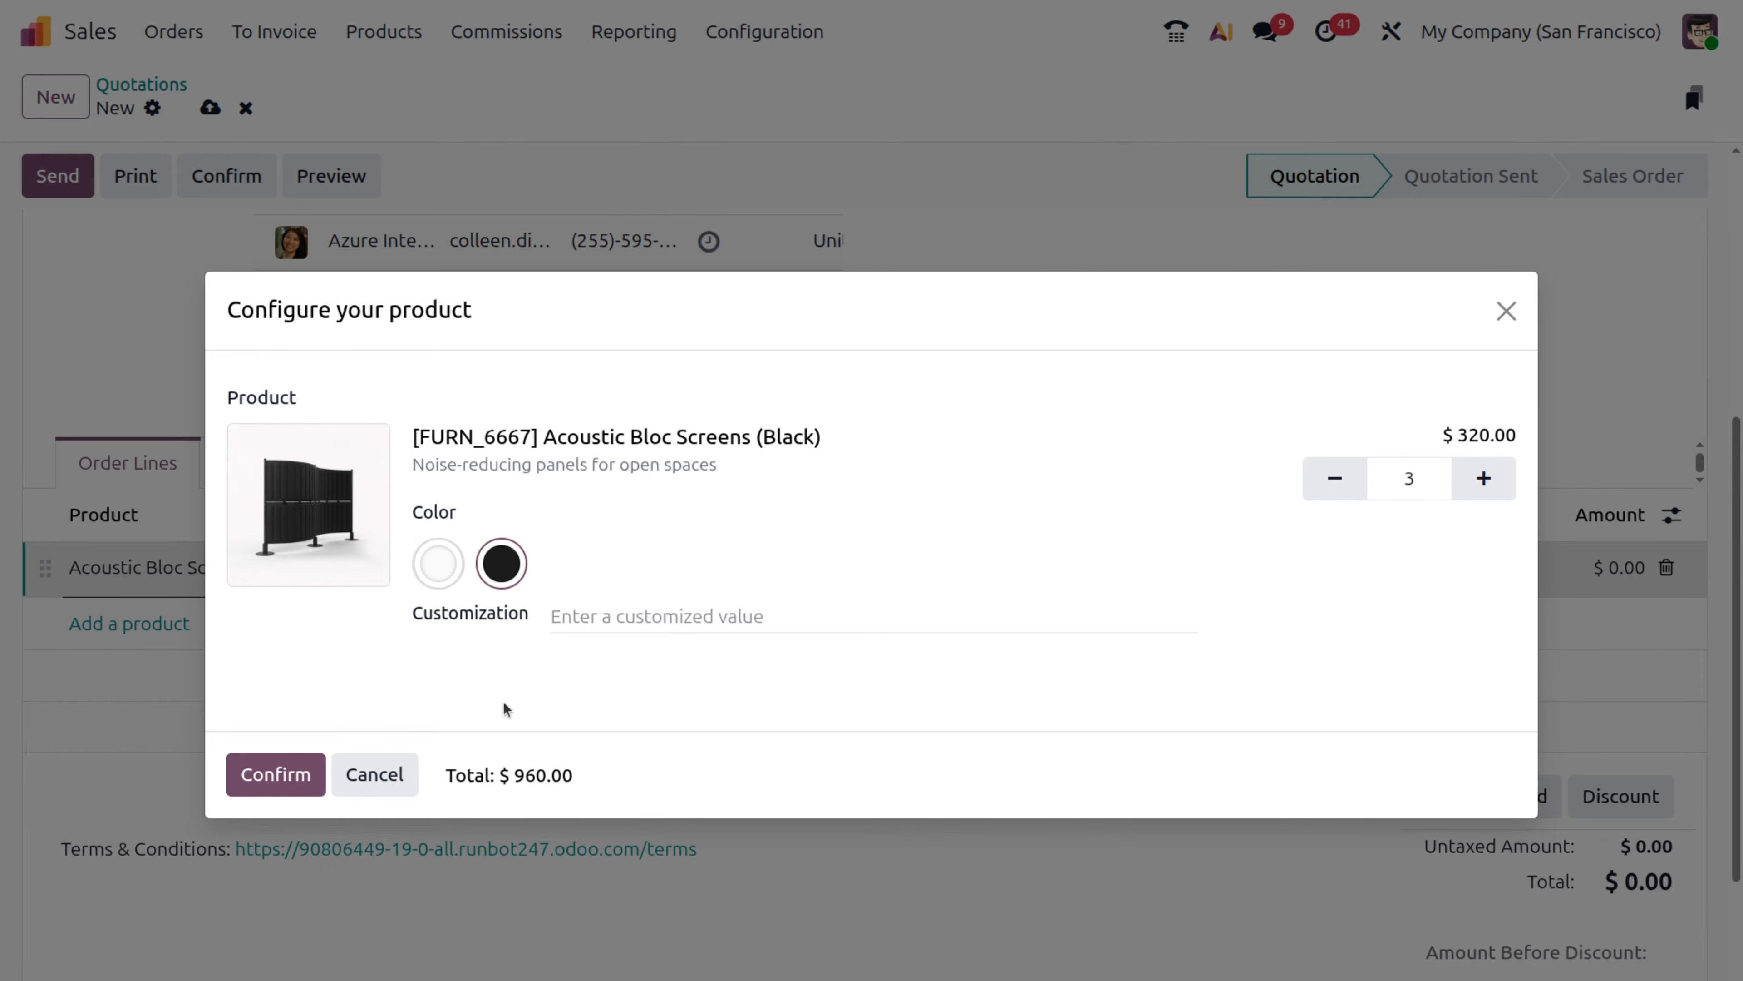
{"action": "left_click", "coordinate": [270, 785]}
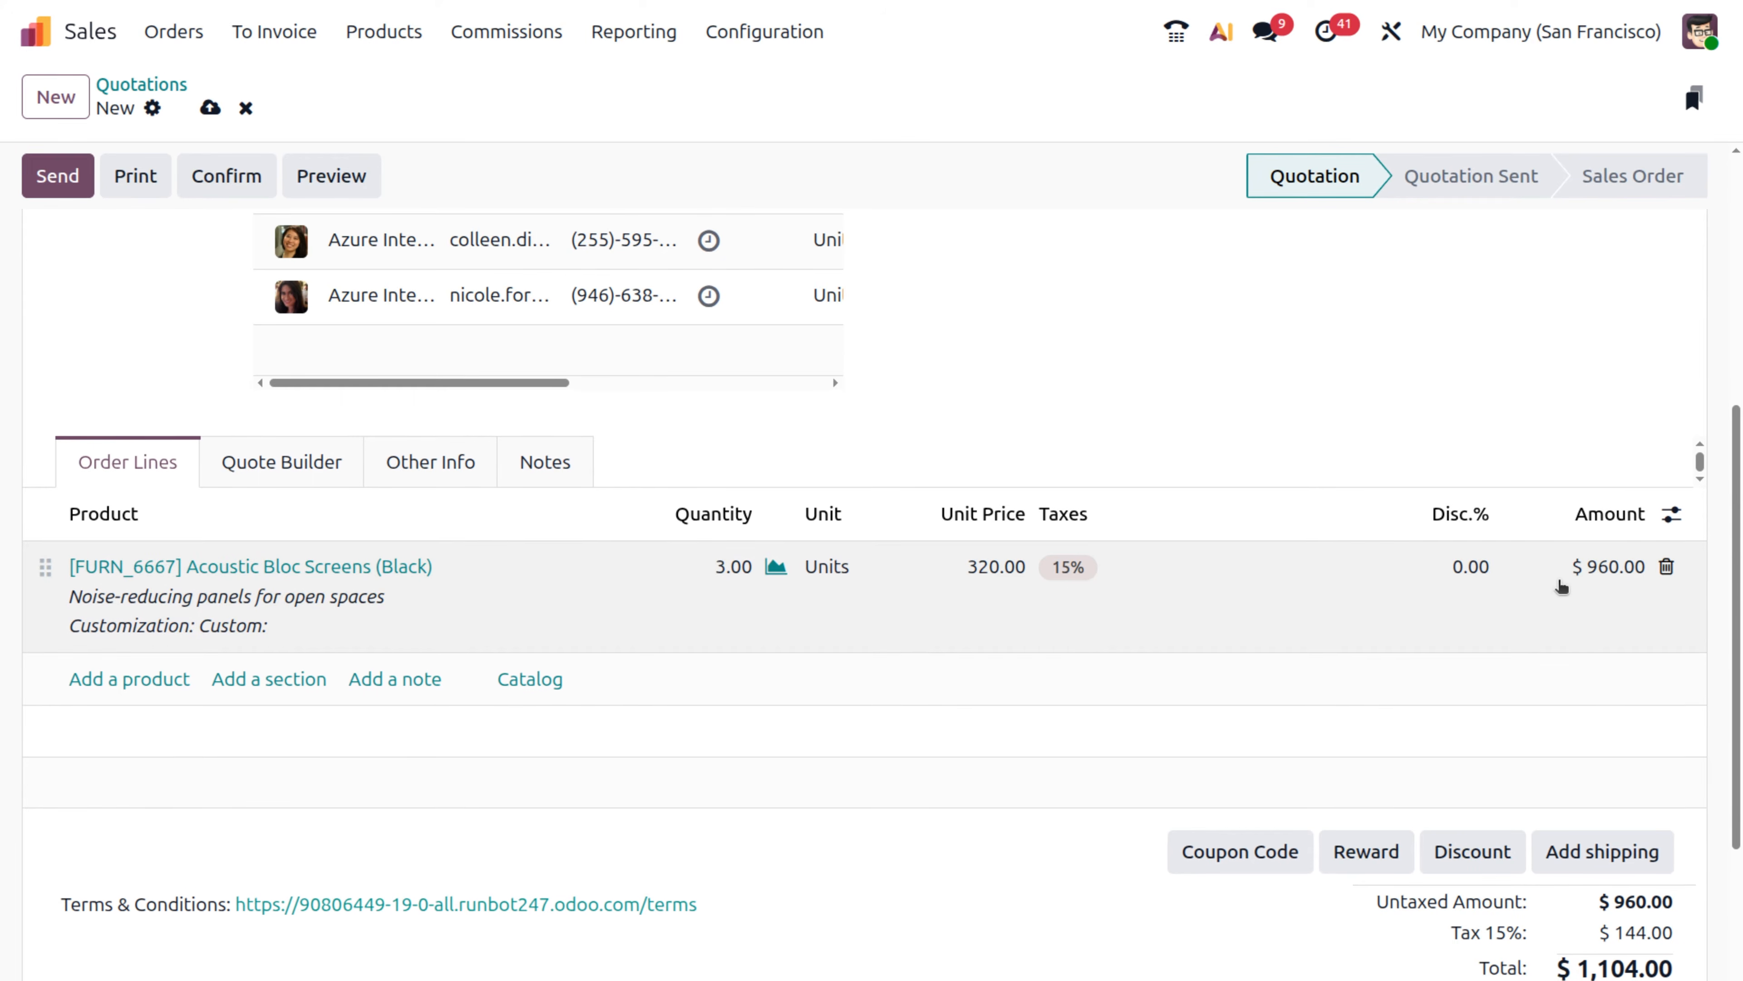
Review the quotation's totals and customer details, and confirm it as a sales order.
{"action": "scroll", "coordinate": [1561, 585], "scroll_direction": "down", "scroll_amount": 3}
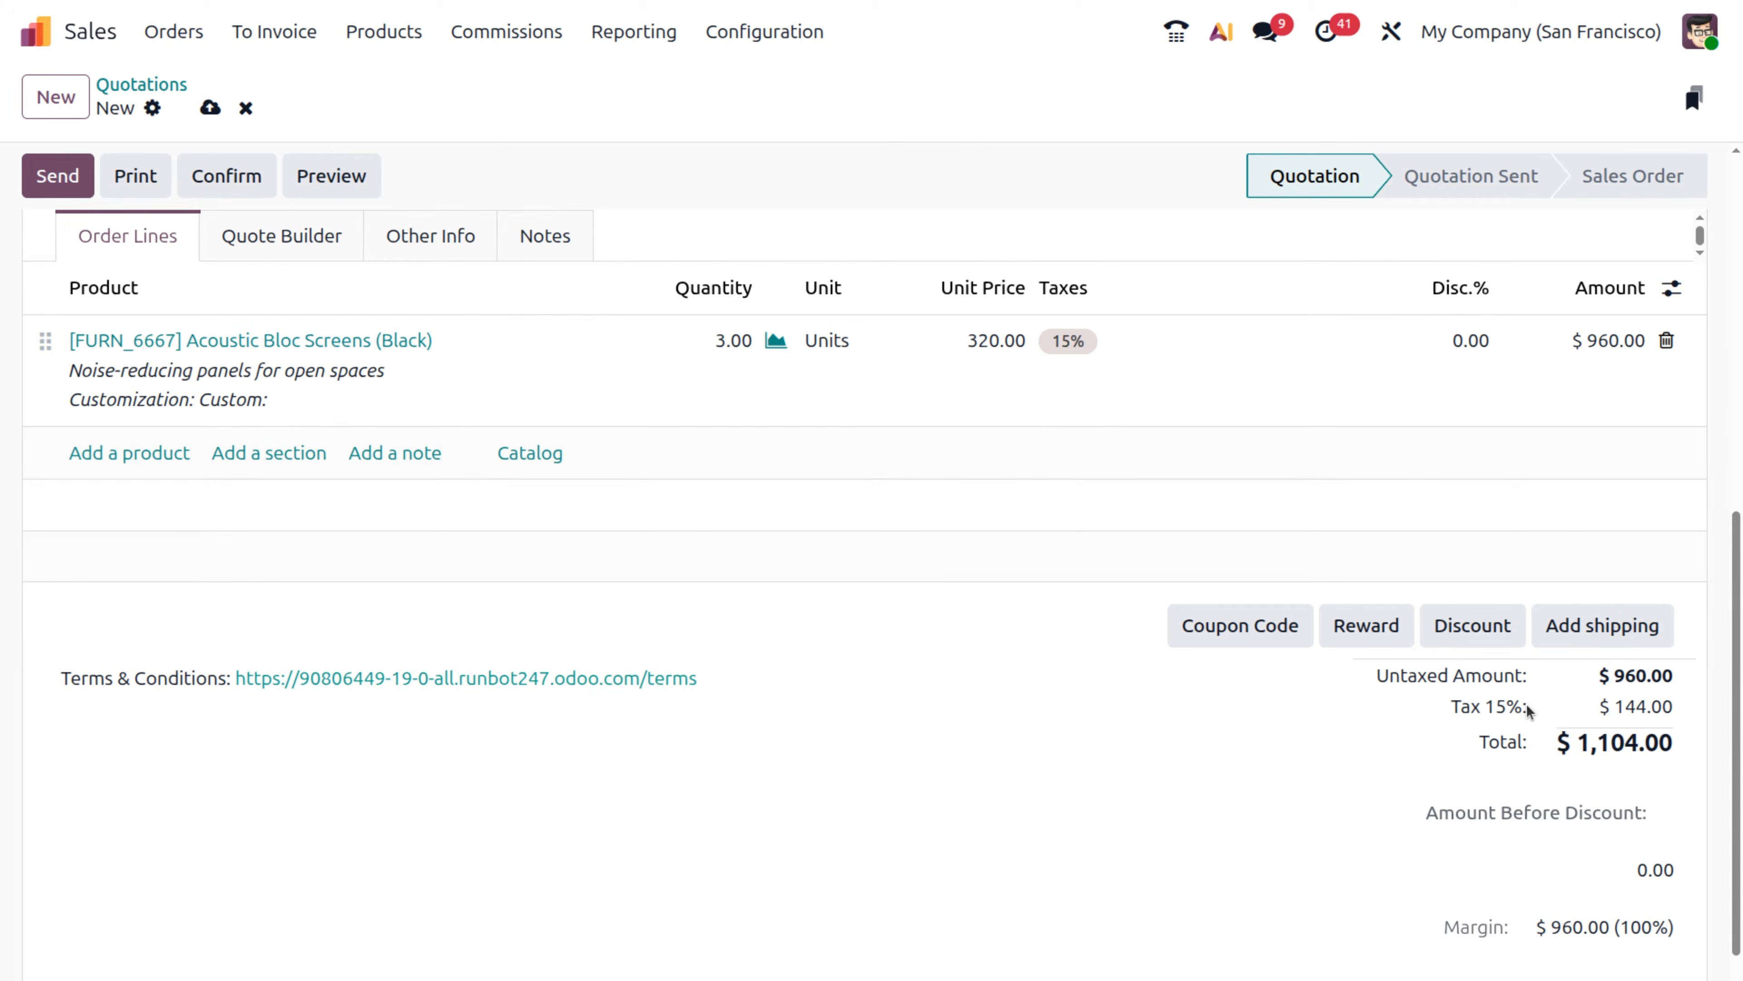
{"action": "scroll", "coordinate": [947, 604], "scroll_direction": "up", "scroll_amount": 9}
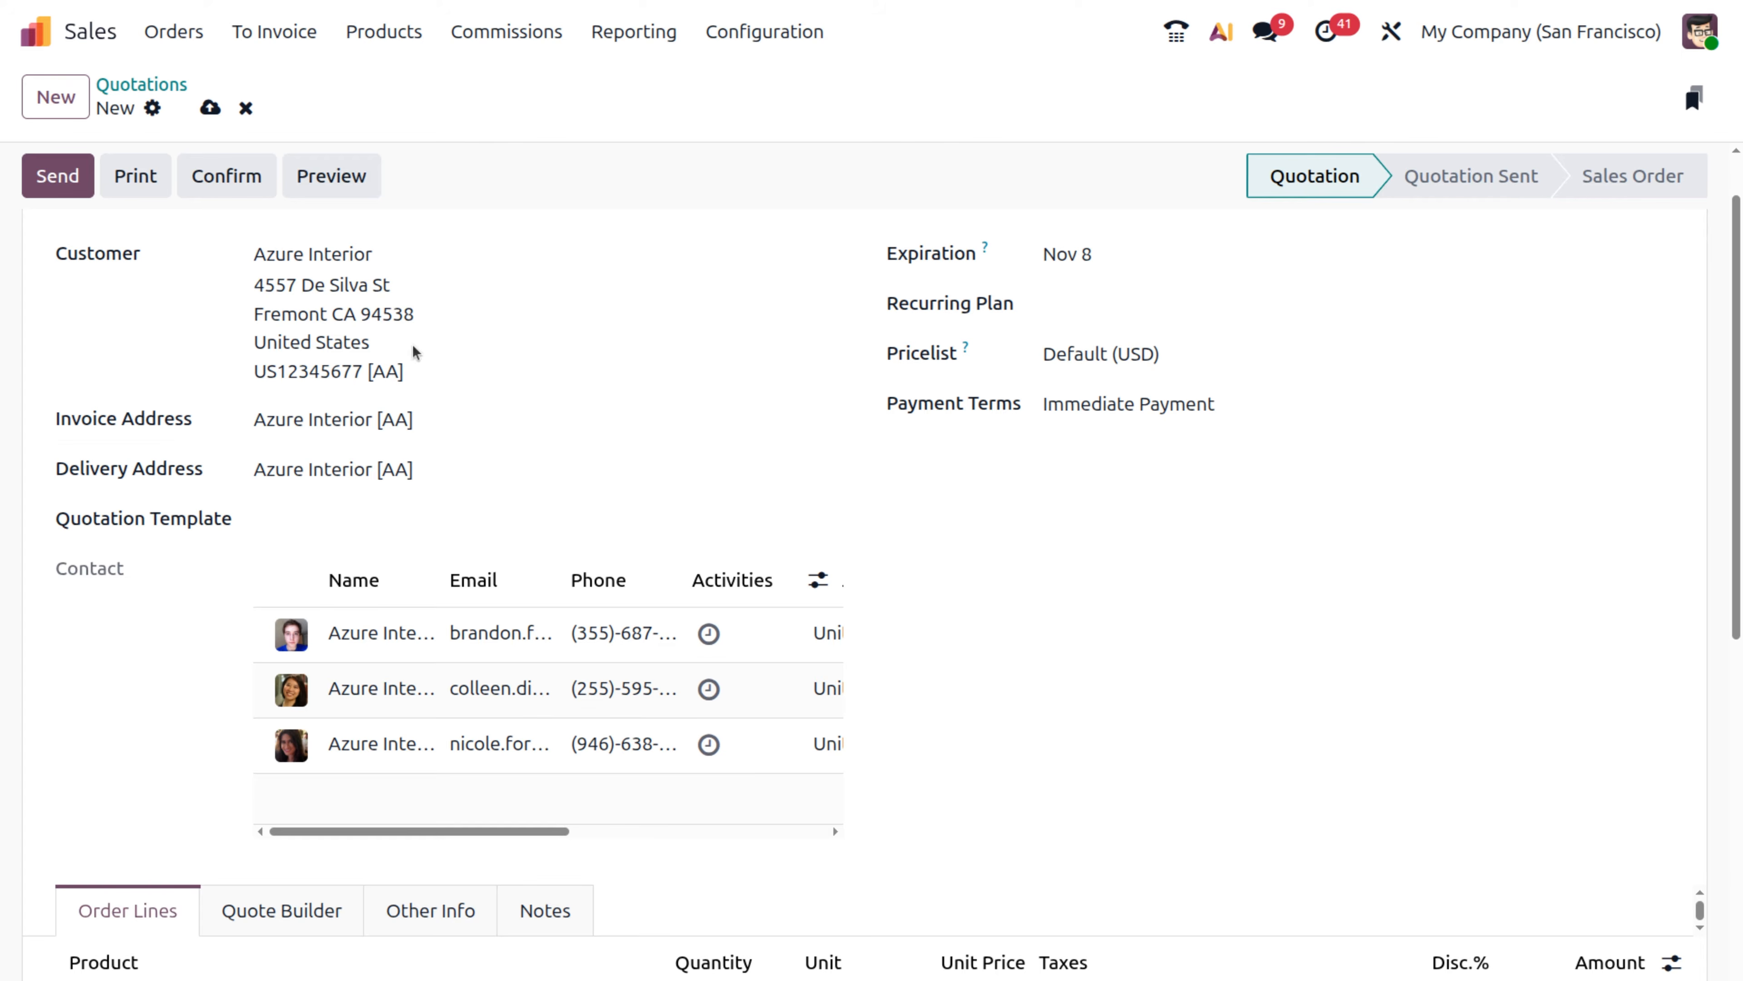
{"action": "left_click", "coordinate": [228, 185]}
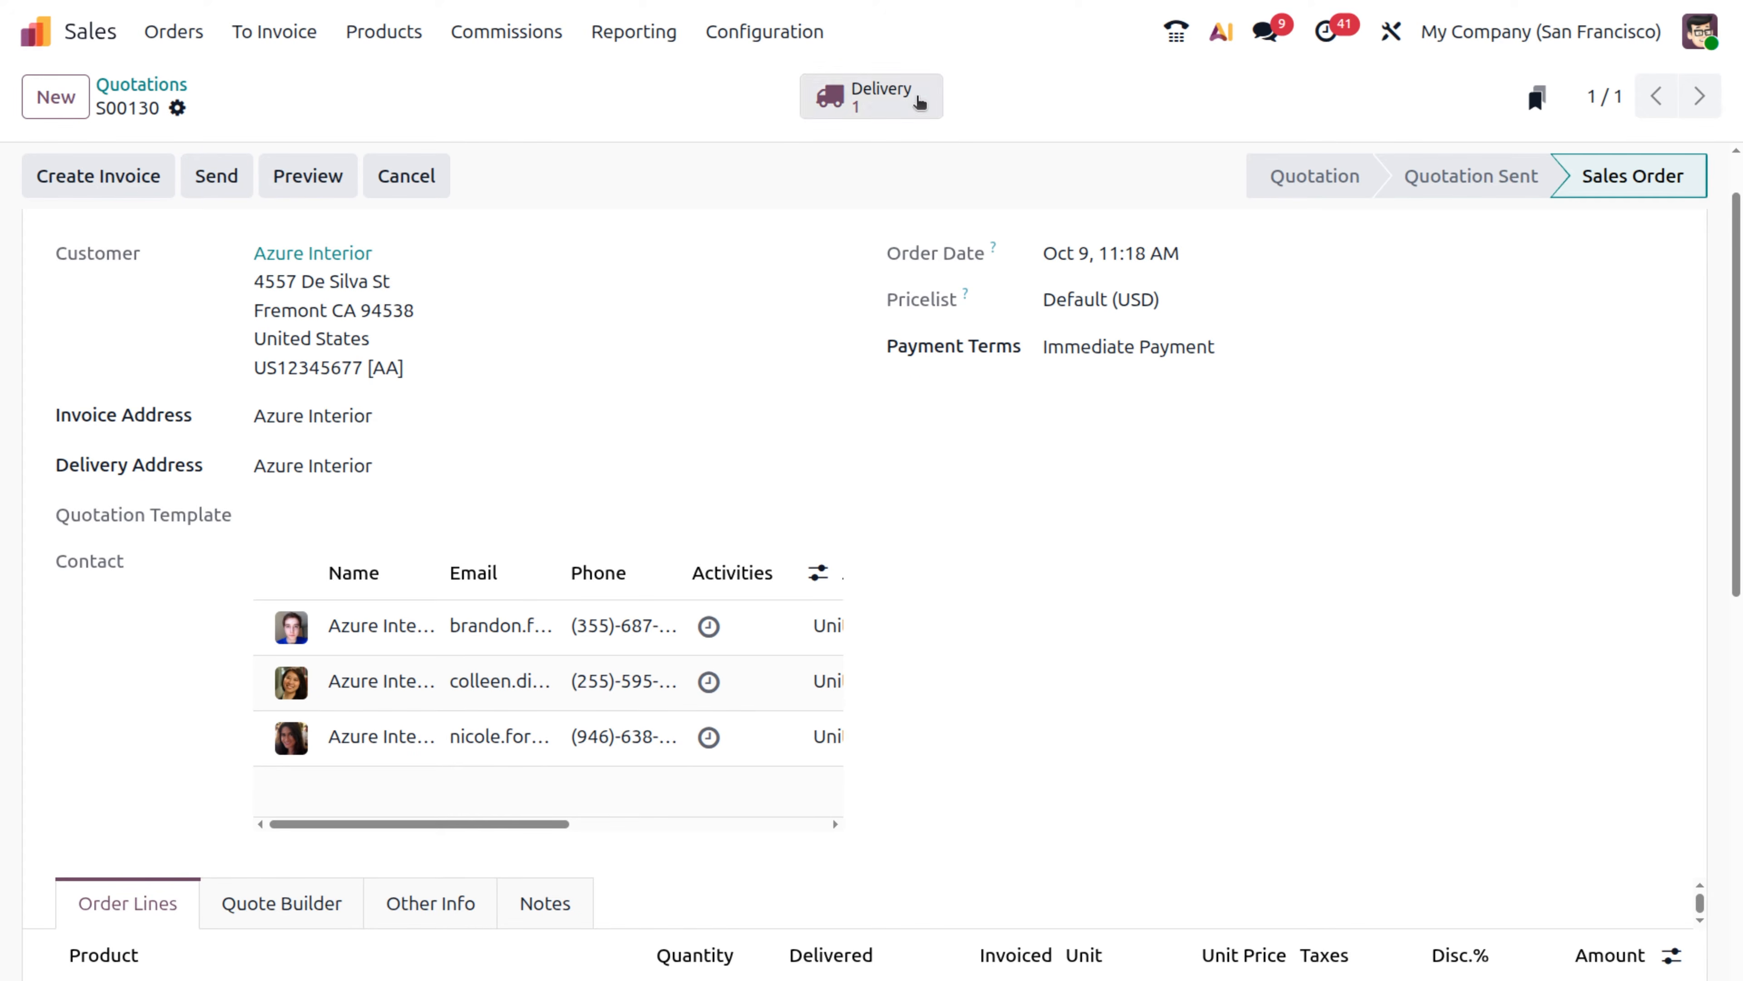
Open the sales order's pick transfer, set the picked quantity of Acoustic Bloc Screens to 3, and validate it.
{"action": "left_click", "coordinate": [873, 107]}
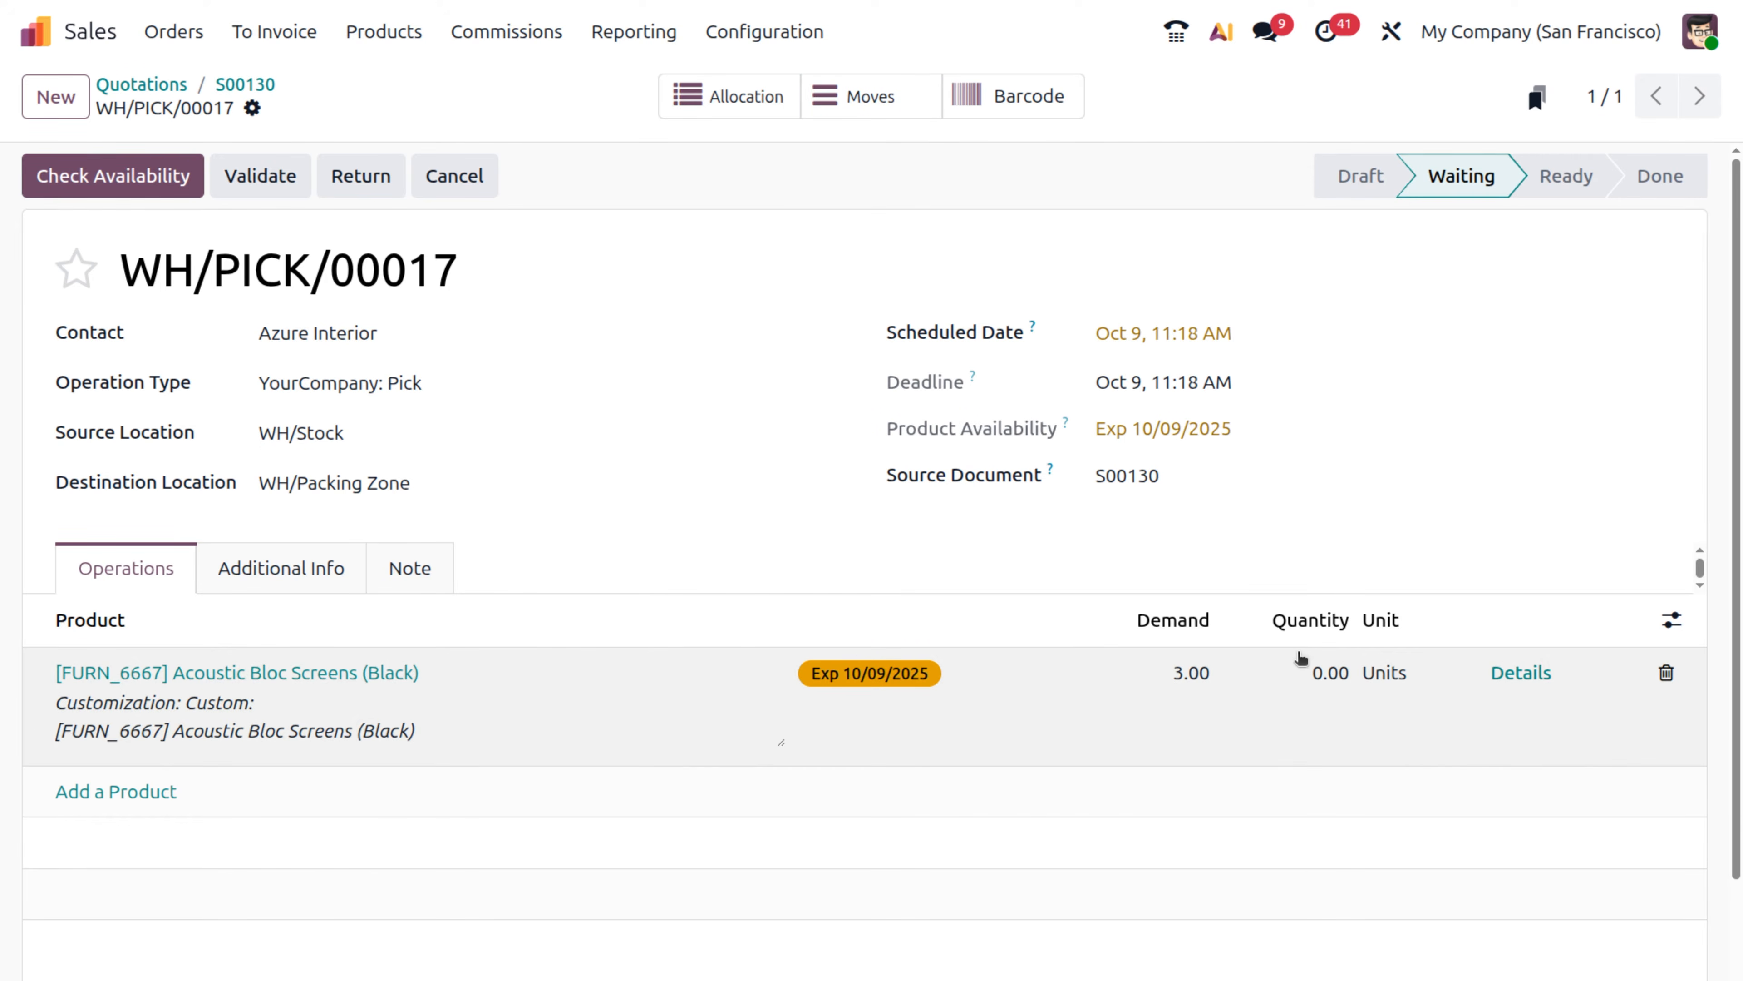
{"action": "left_click", "coordinate": [1315, 675]}
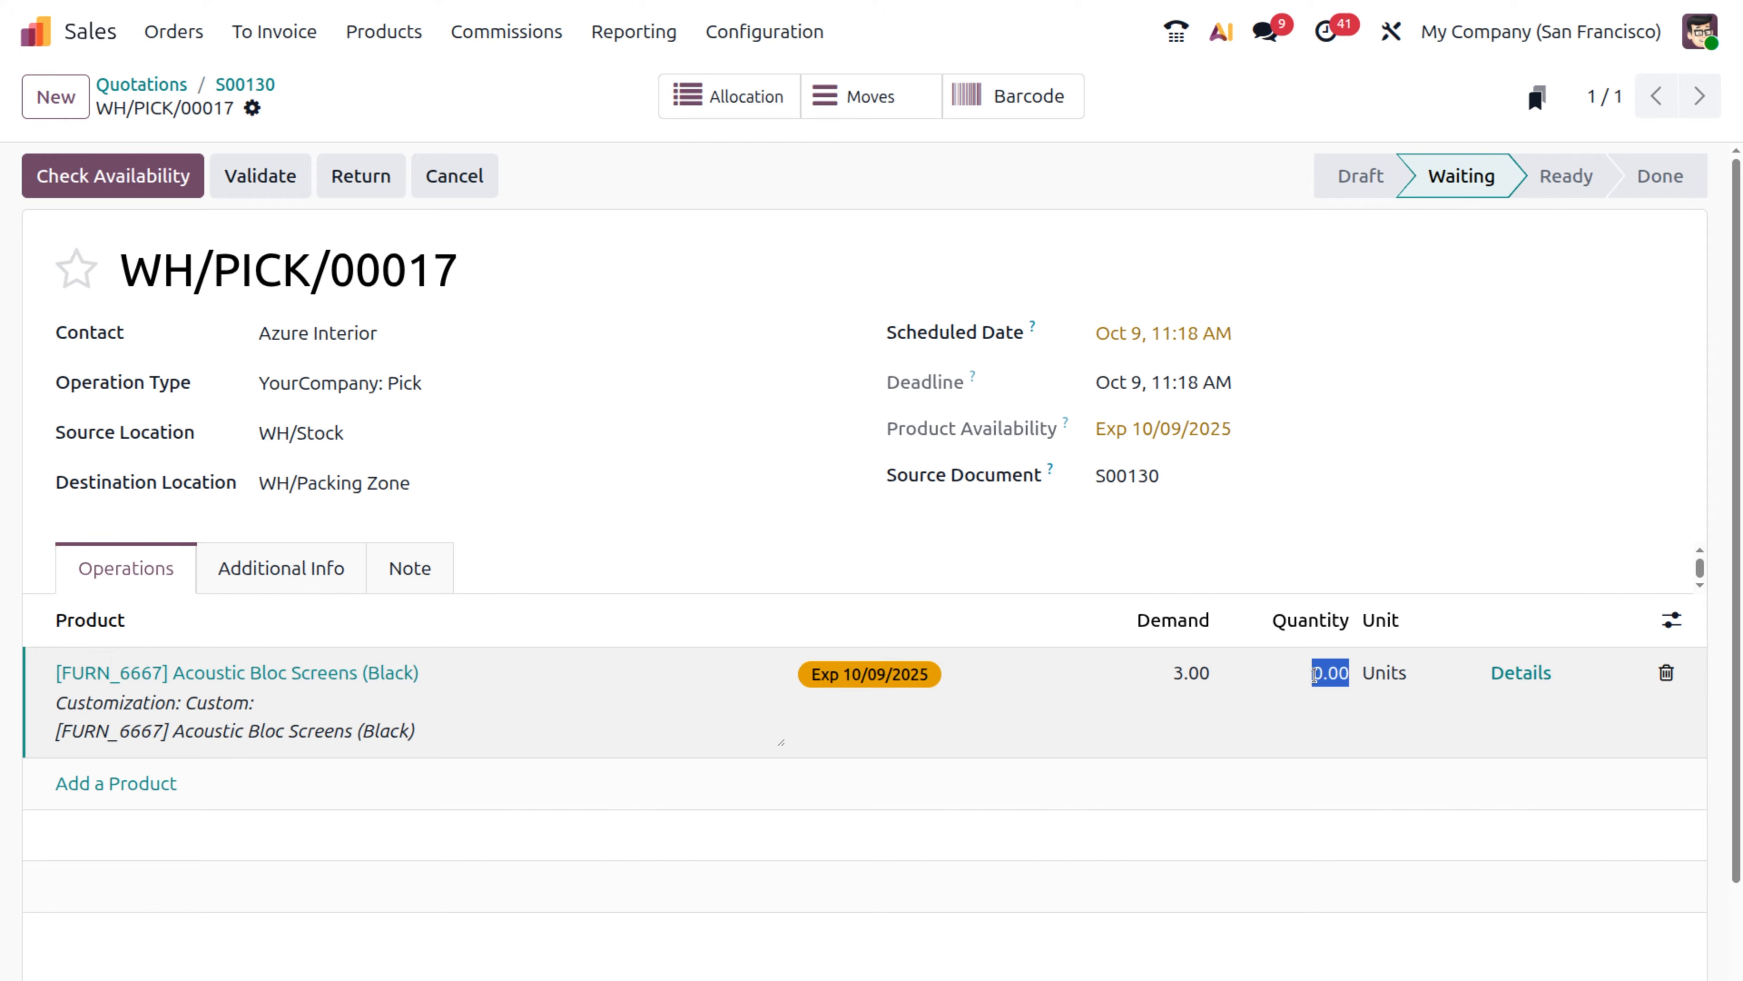
{"action": "type", "text": "3"}
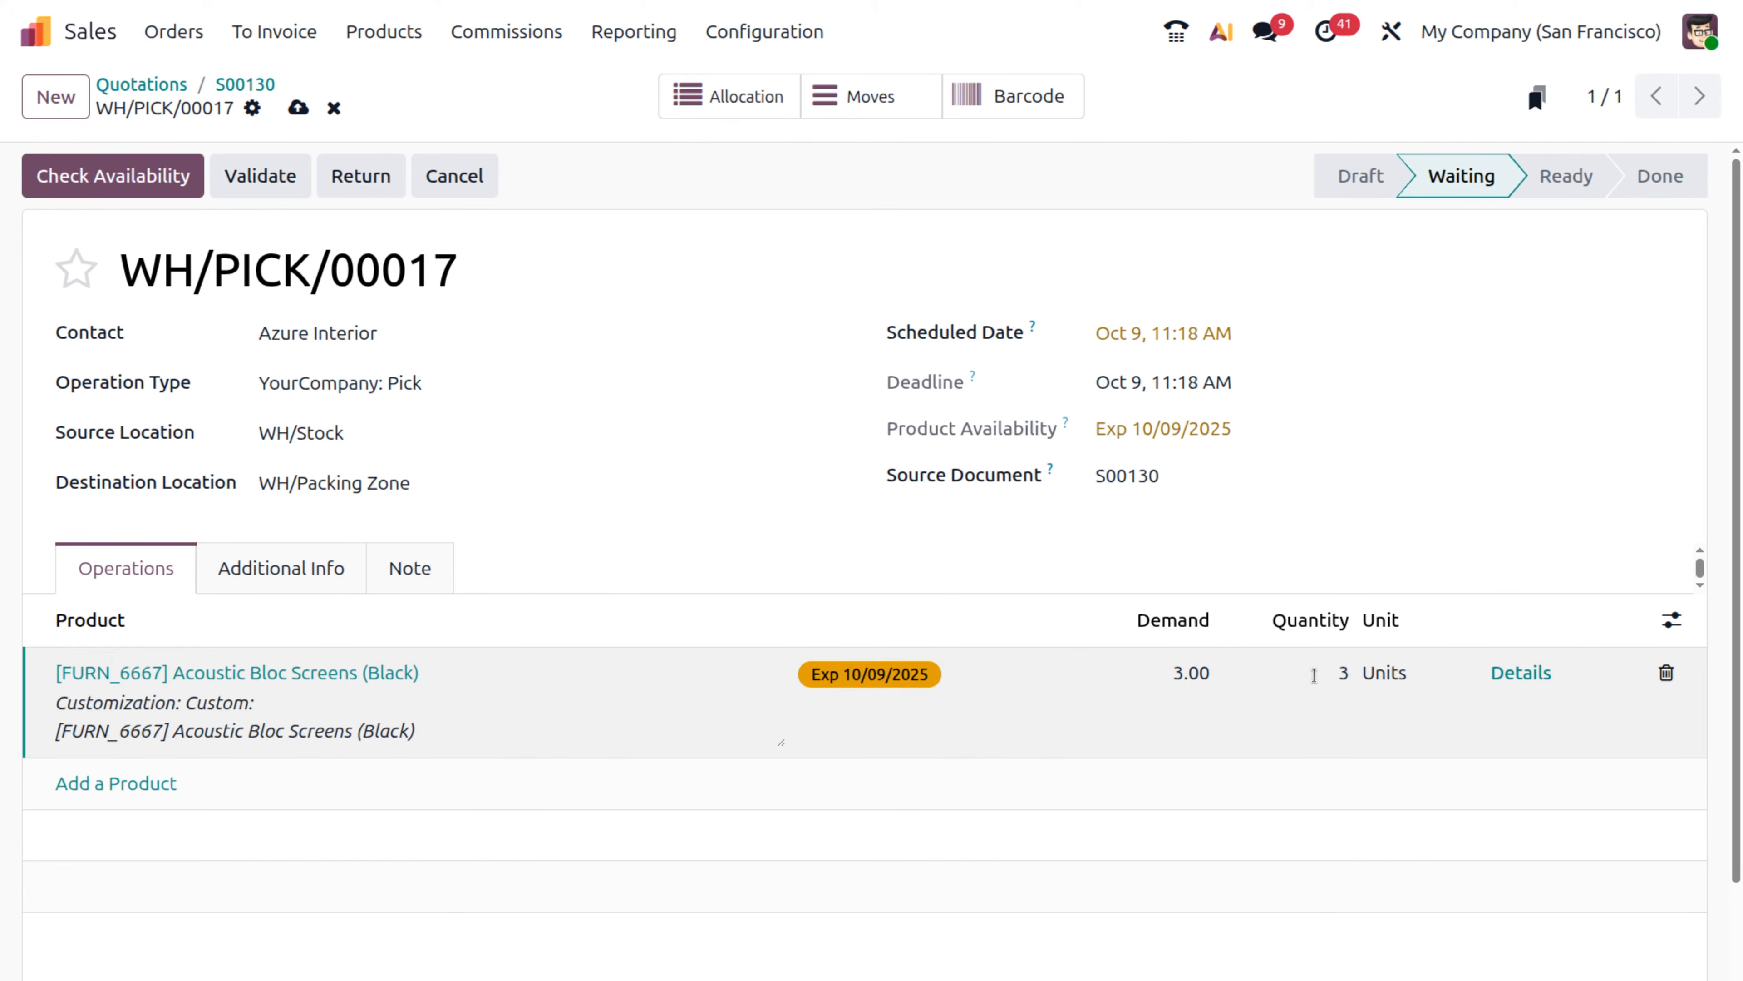
{"action": "left_click", "coordinate": [262, 181]}
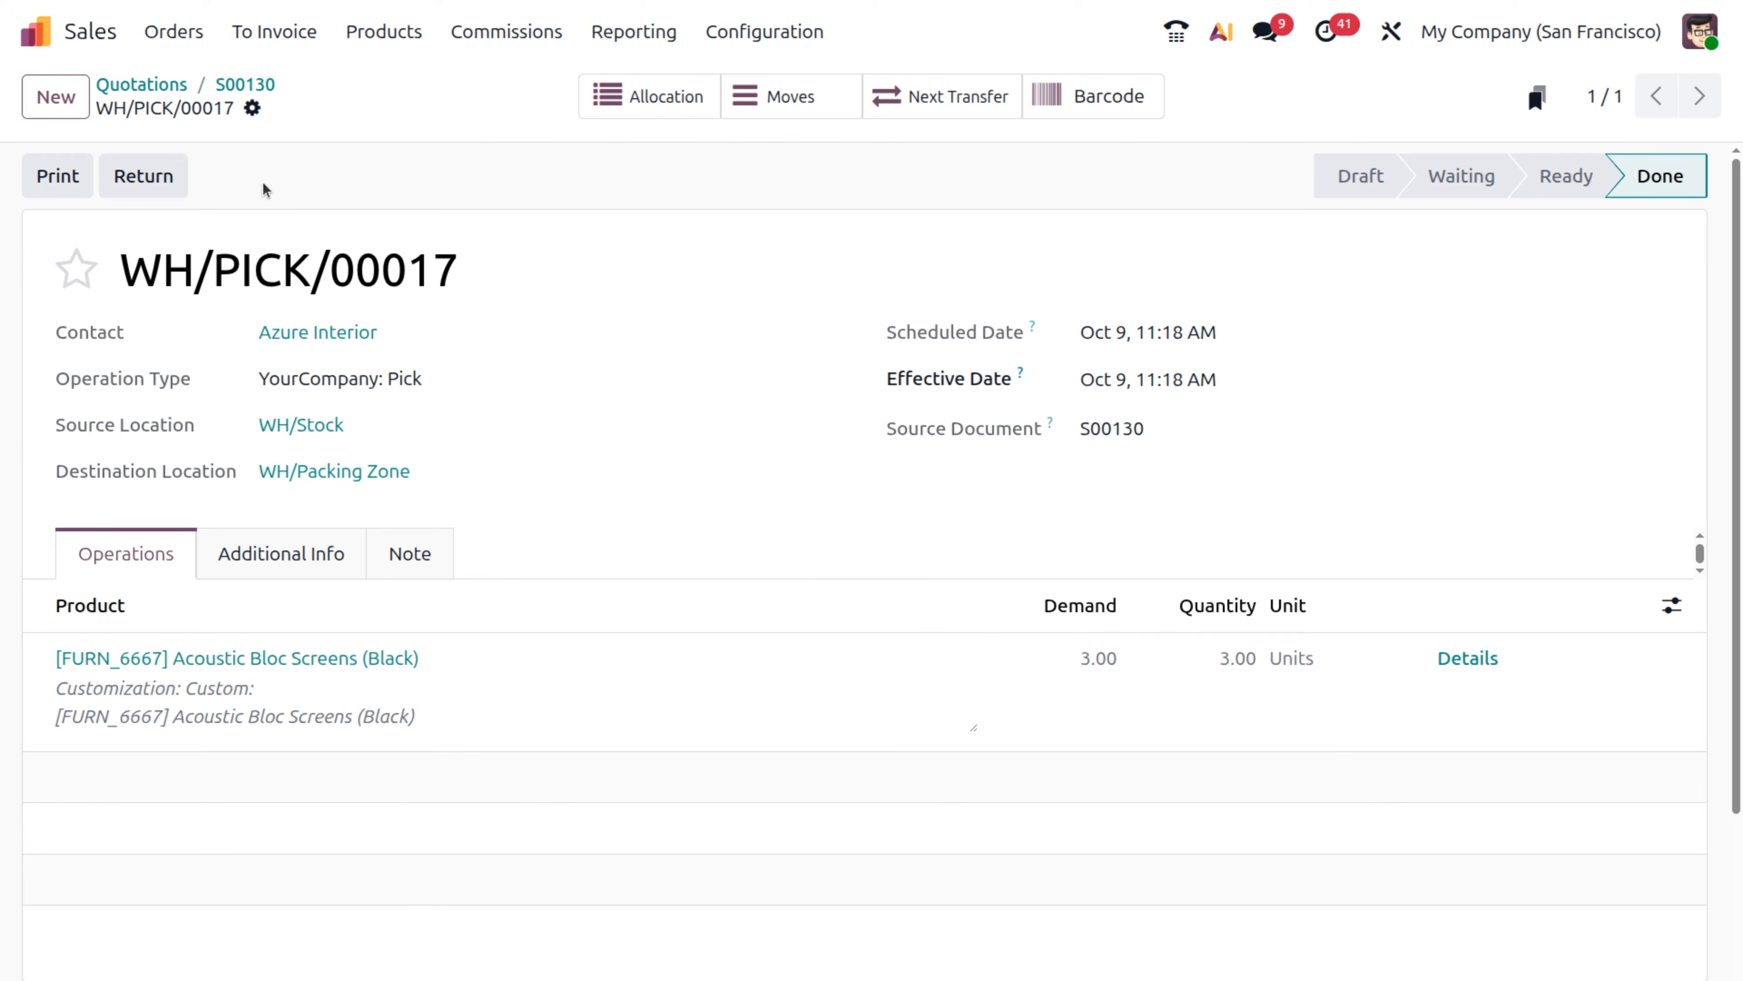
Validate the follow-up pack transfer and the outgoing delivery order for the Acoustic Bloc Screens.
{"action": "left_click", "coordinate": [950, 101]}
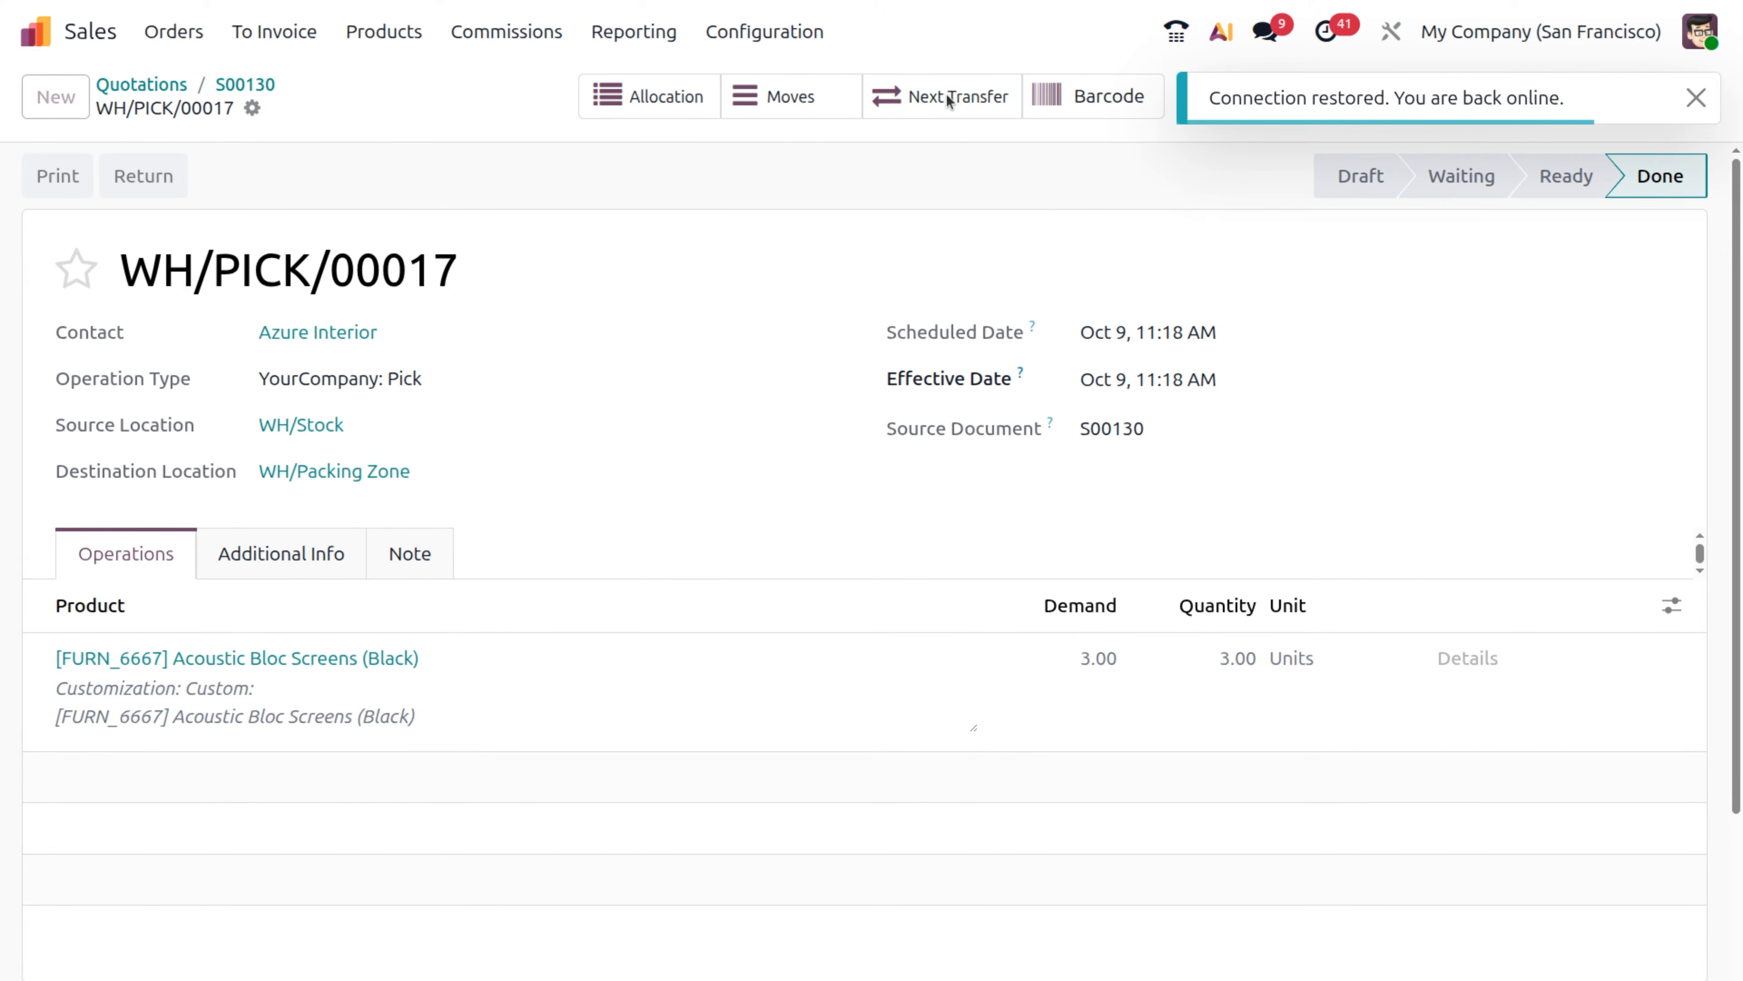
{"action": "left_click", "coordinate": [950, 100]}
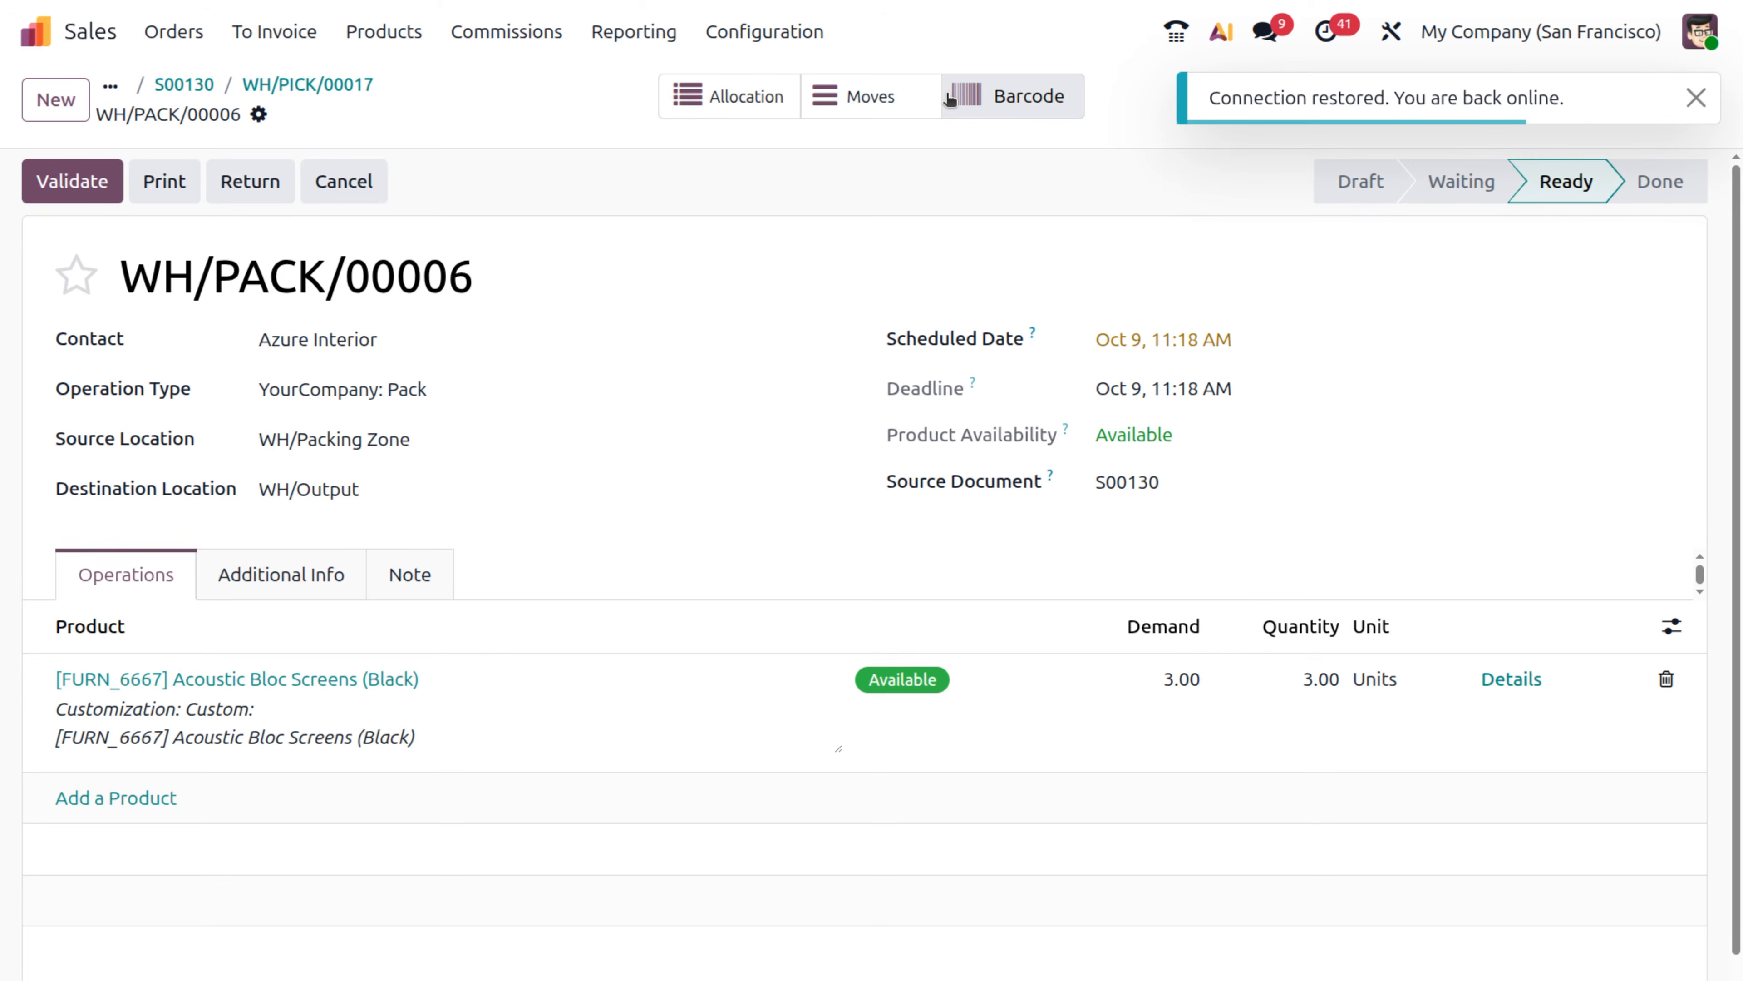
{"action": "left_click", "coordinate": [93, 183]}
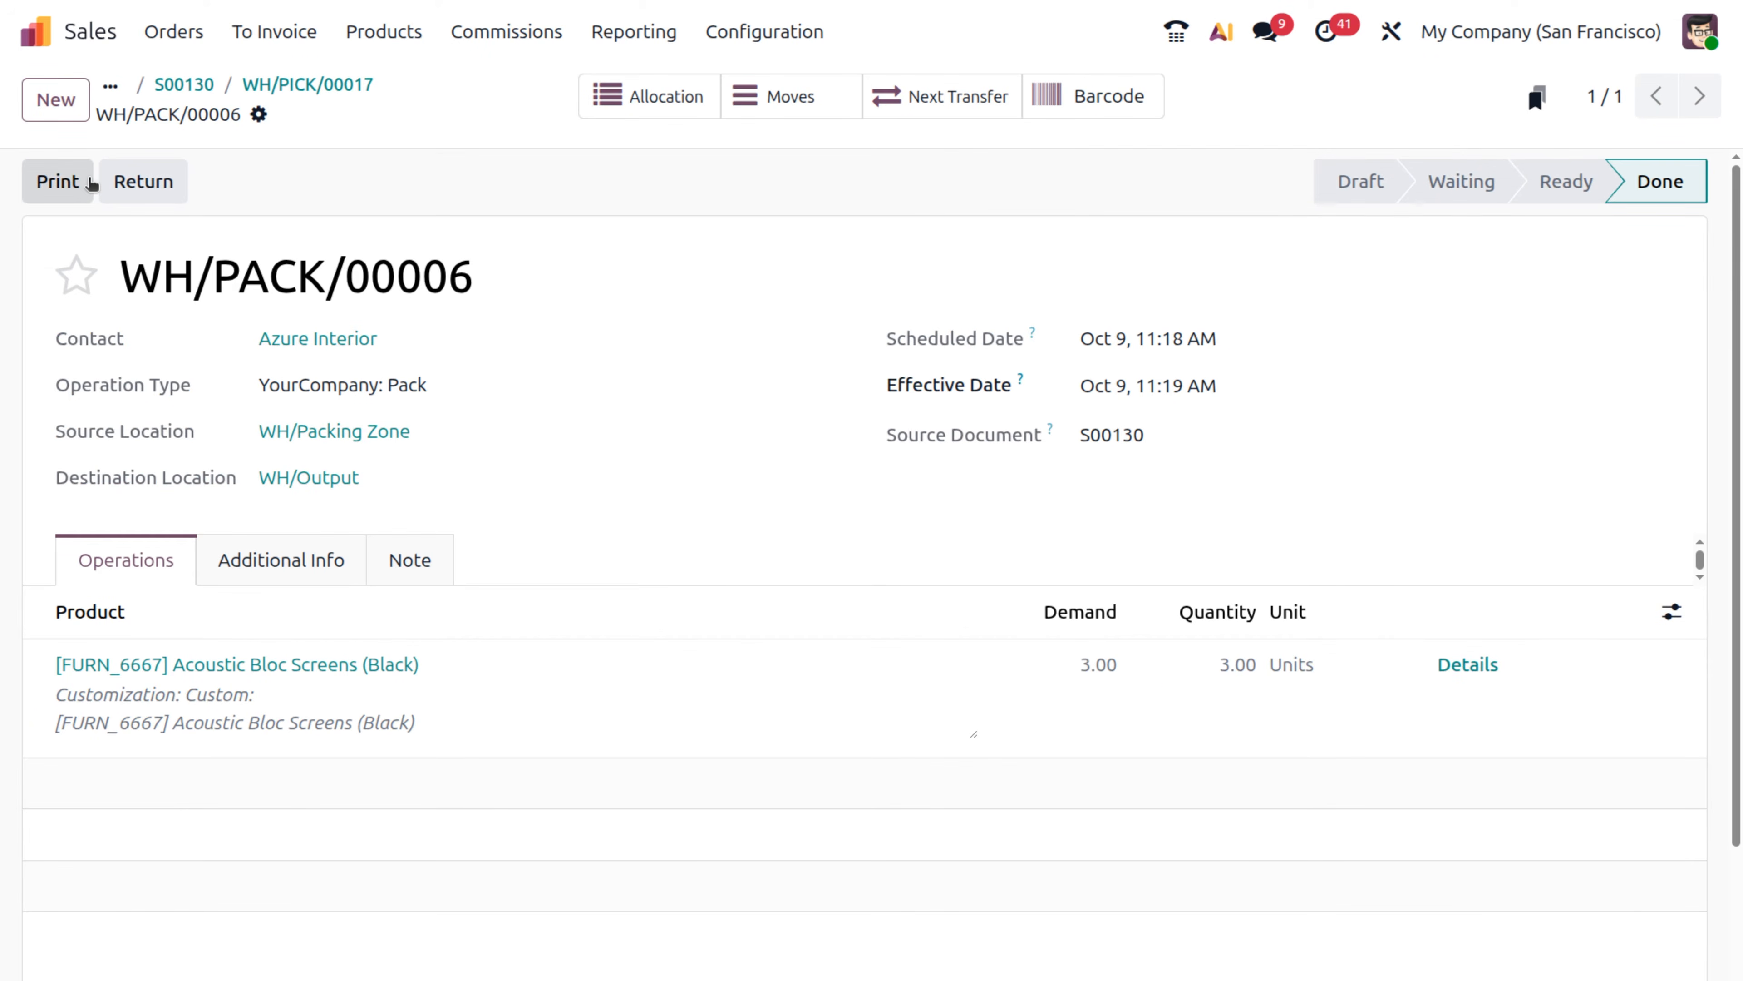
{"action": "left_click", "coordinate": [939, 100]}
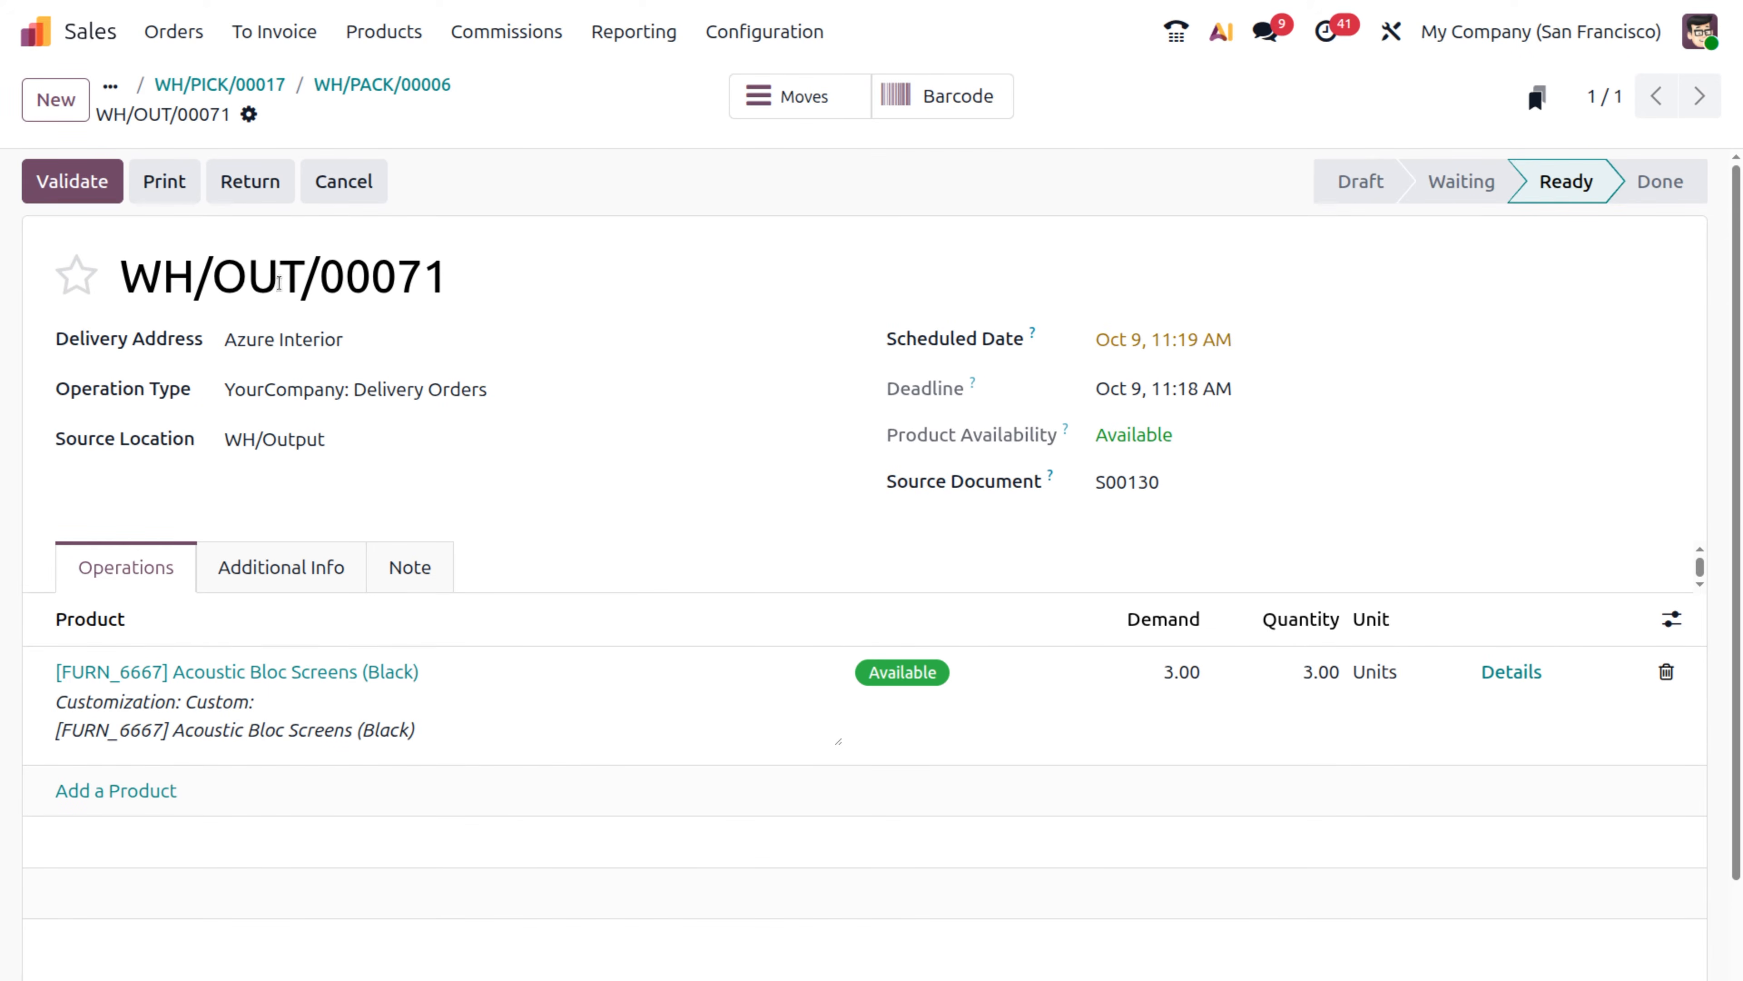
{"action": "left_click", "coordinate": [94, 177]}
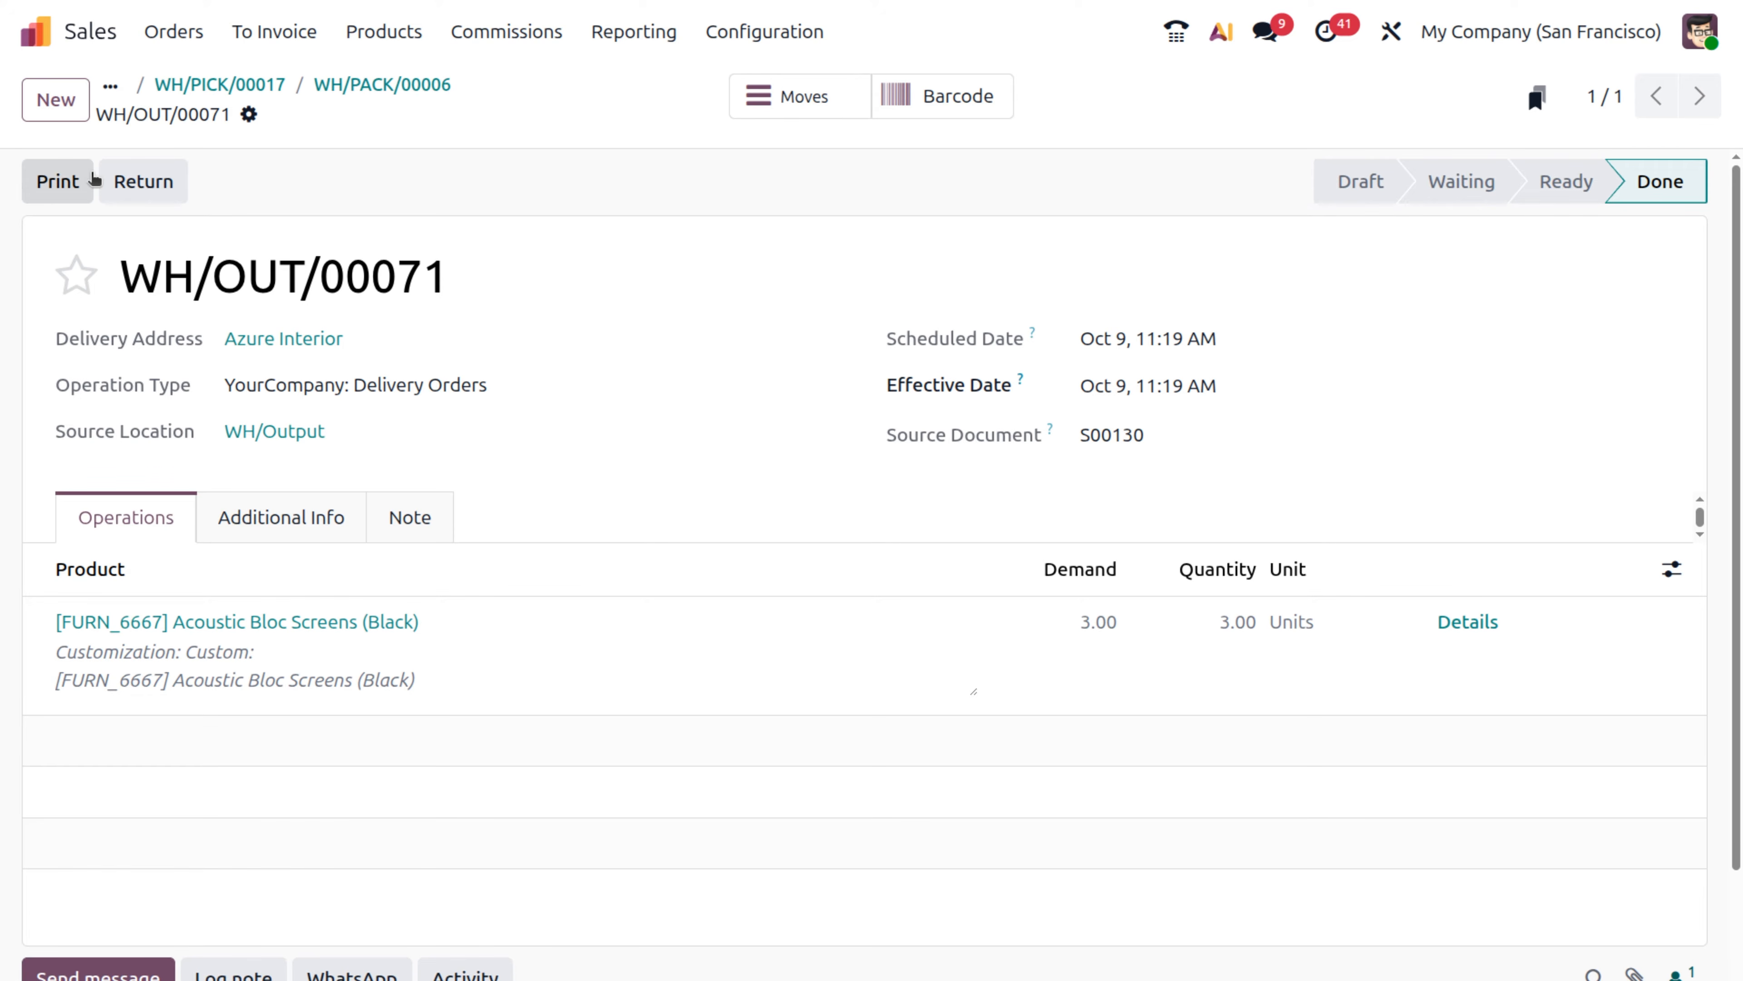
Return to the sales order and create a draft regular invoice from it.
{"action": "left_click", "coordinate": [110, 86]}
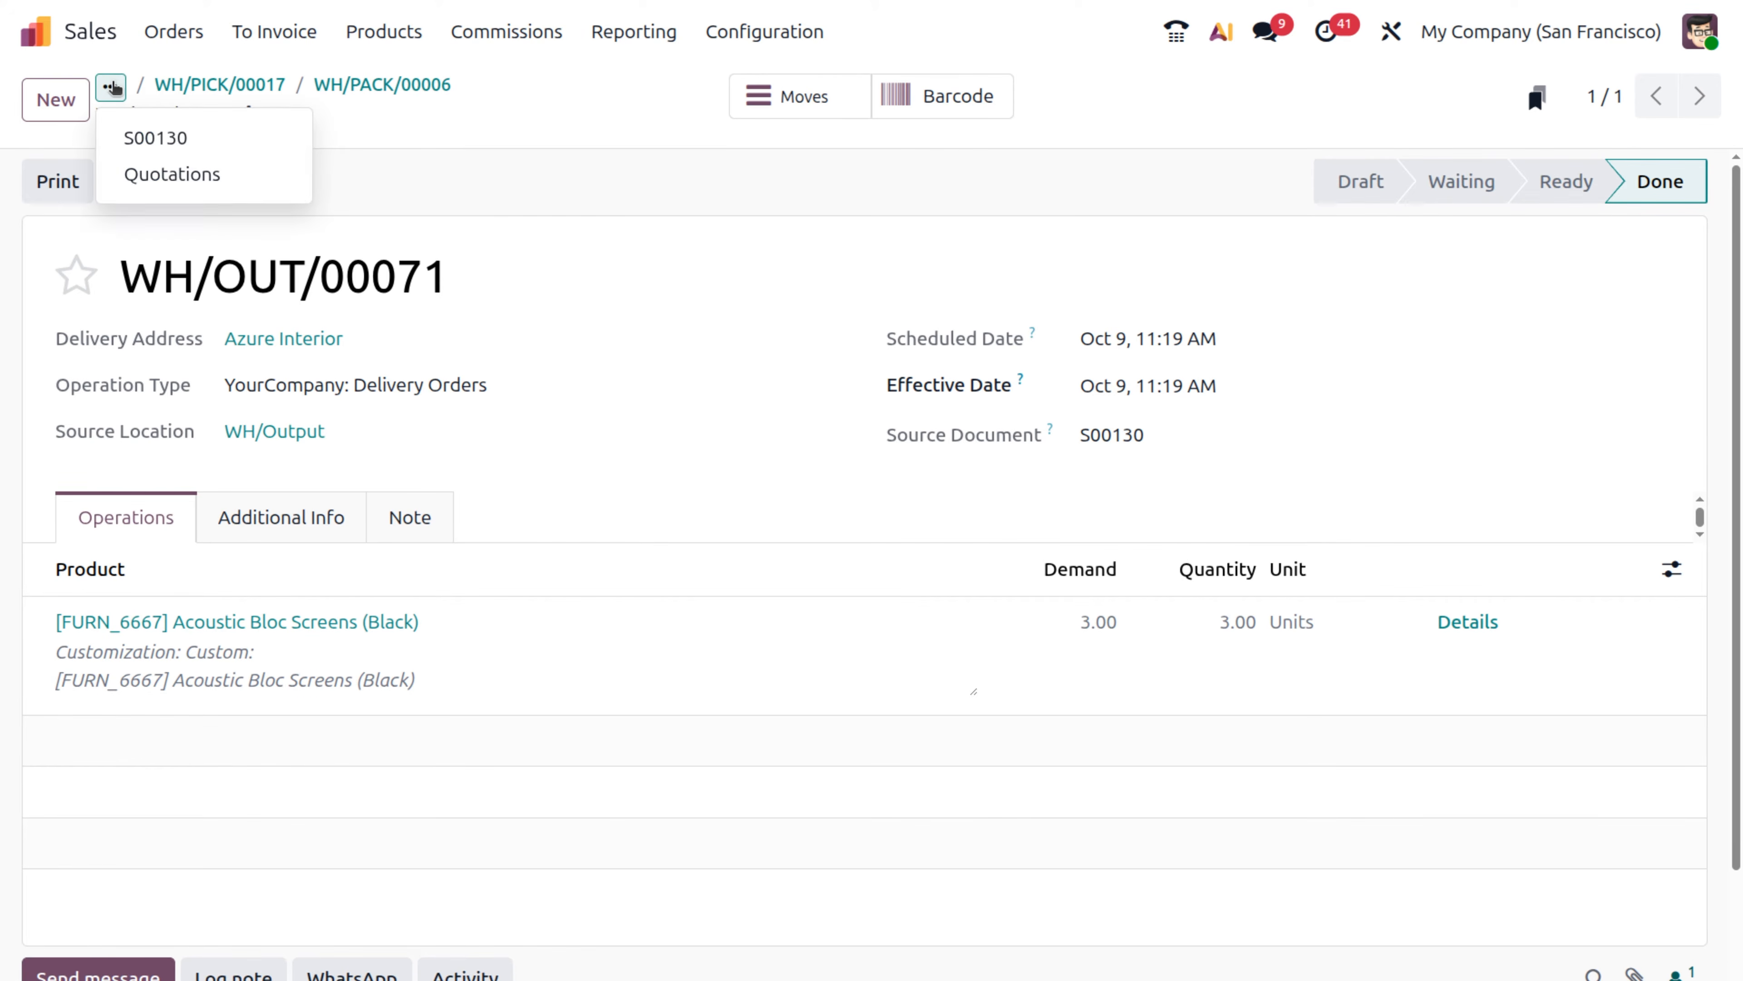
{"action": "left_click", "coordinate": [129, 137]}
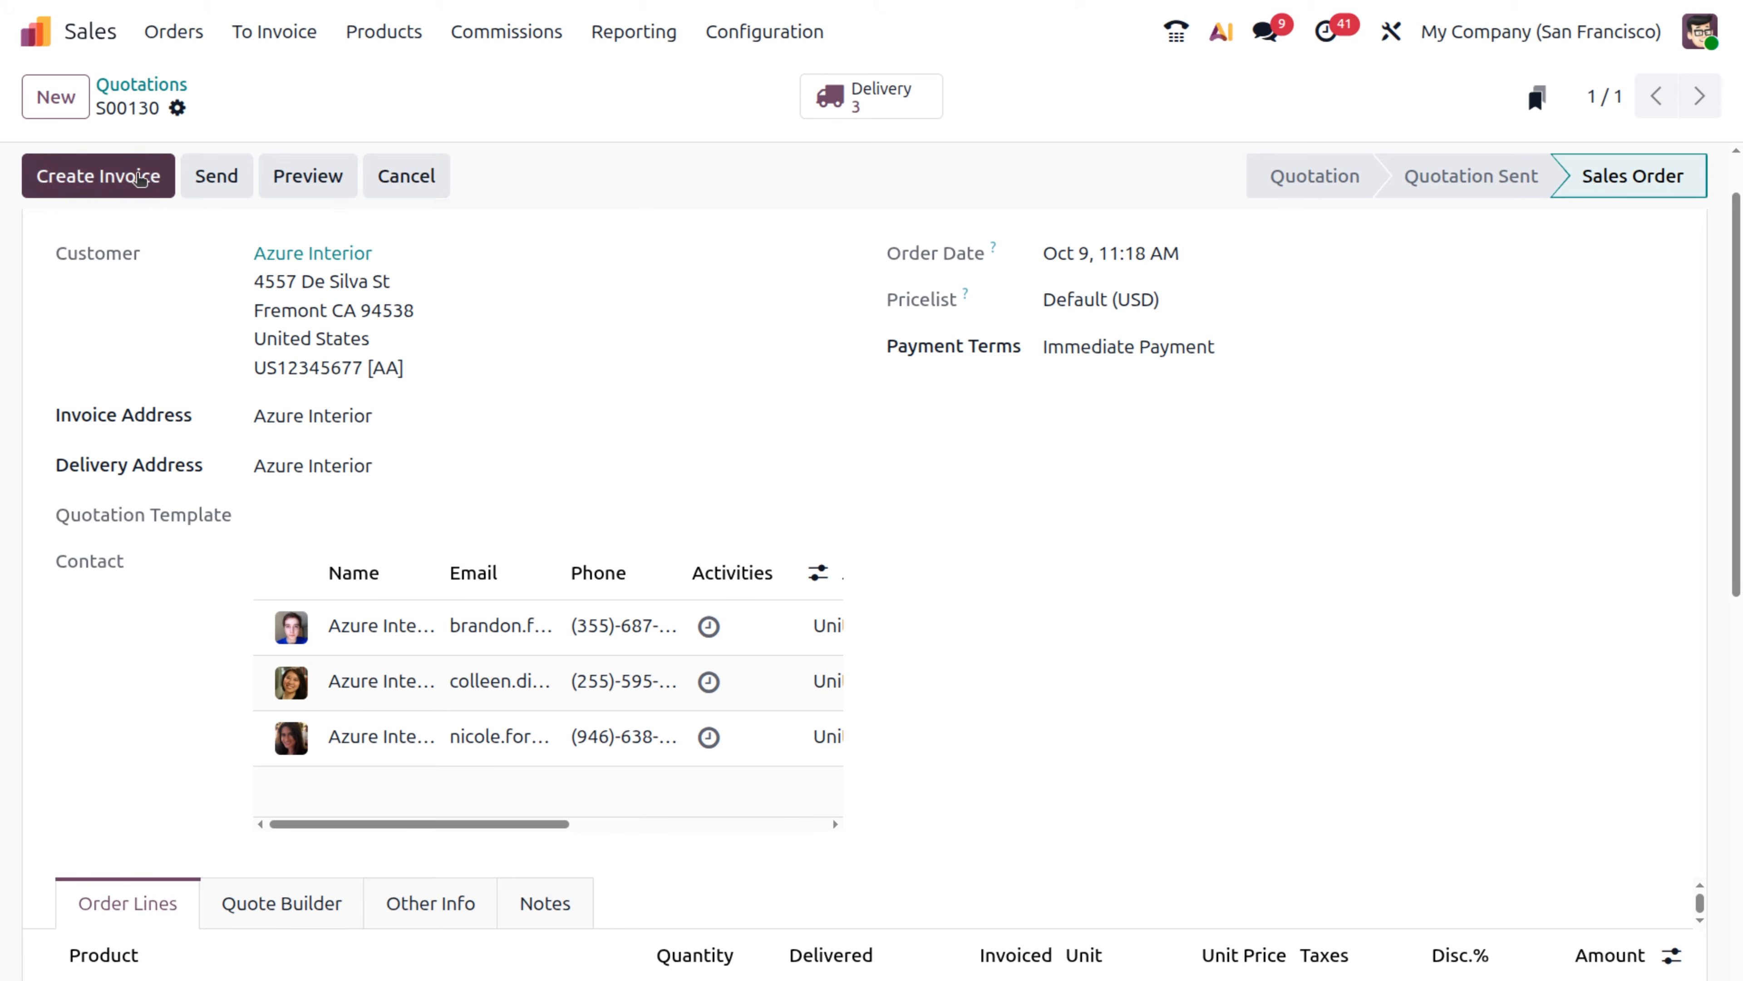
{"action": "left_click", "coordinate": [120, 176]}
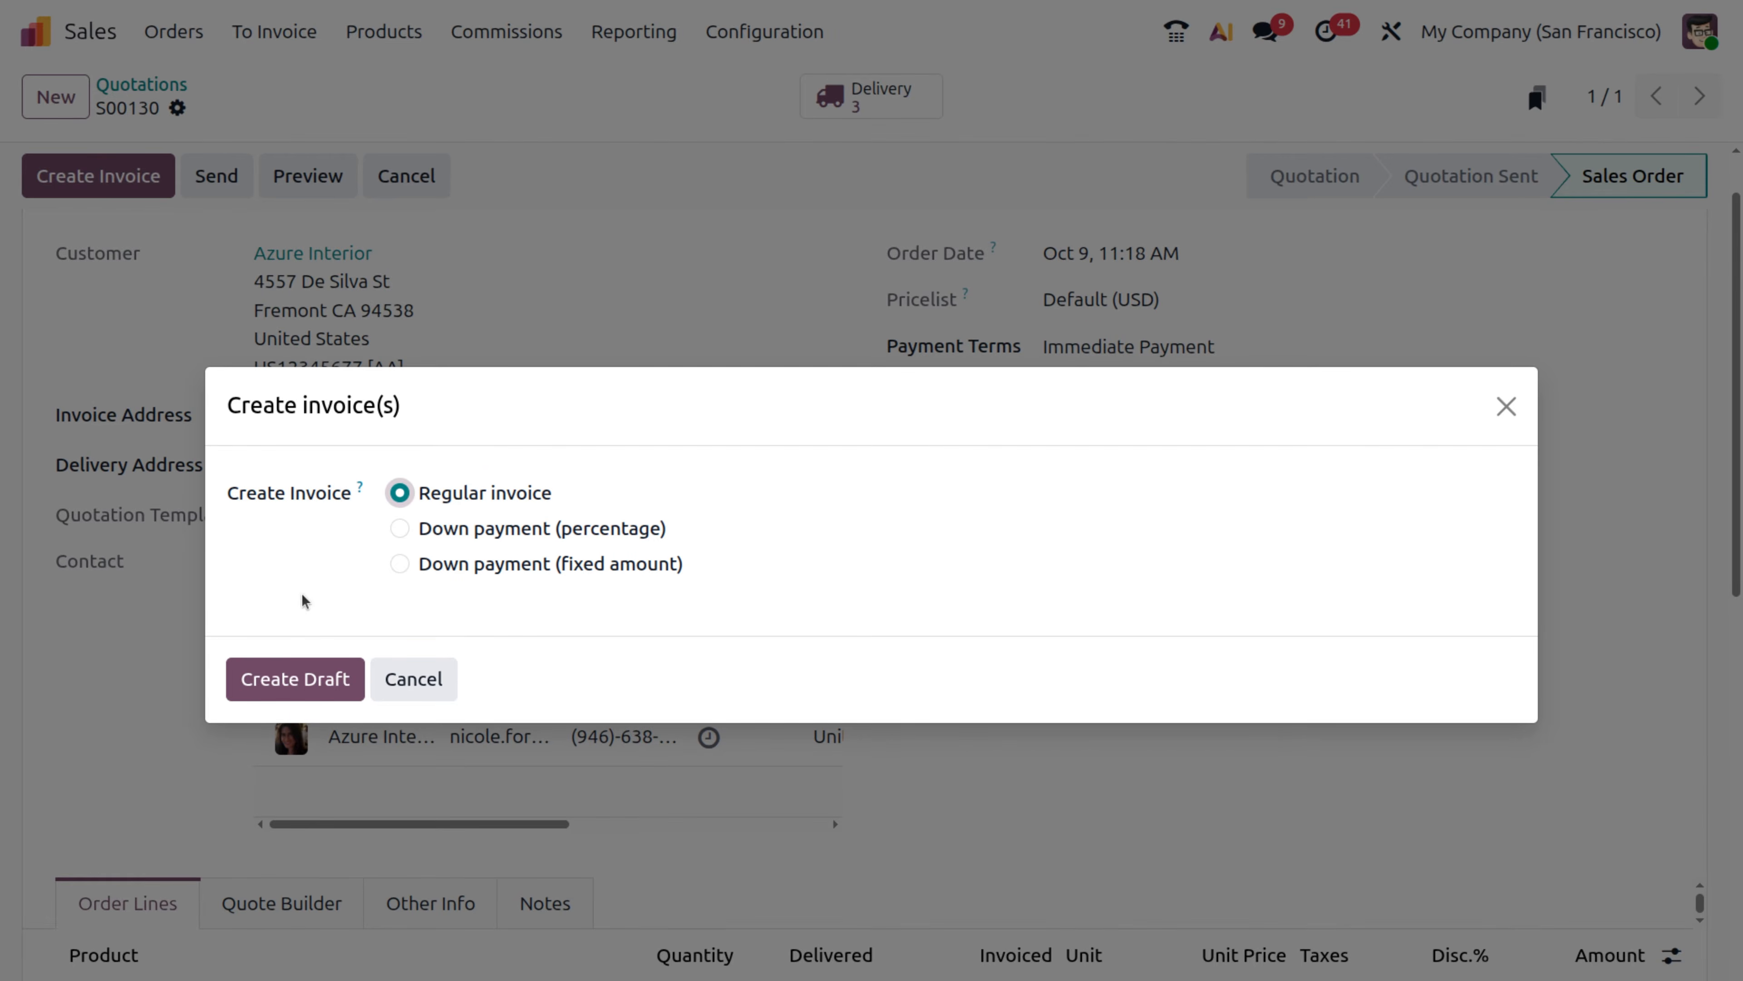
{"action": "left_click", "coordinate": [320, 680]}
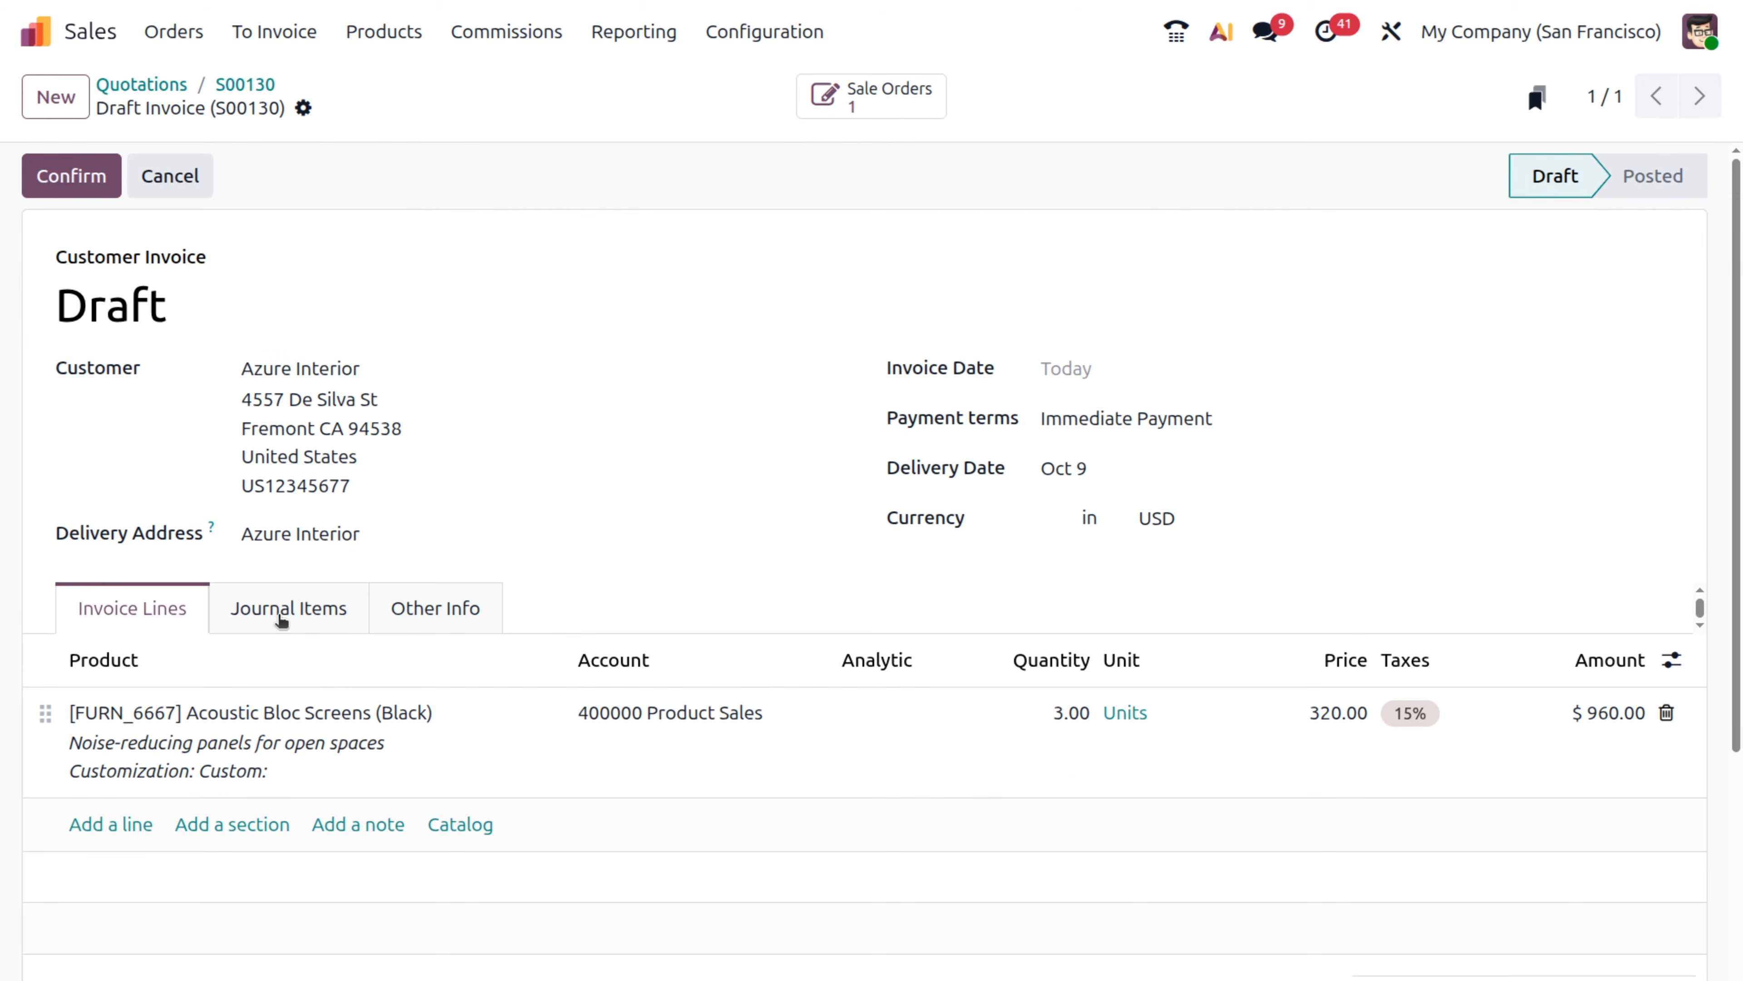
Confirm the draft invoice and register its full payment through the Bank journal with Manual Payment.
{"action": "left_click", "coordinate": [73, 178]}
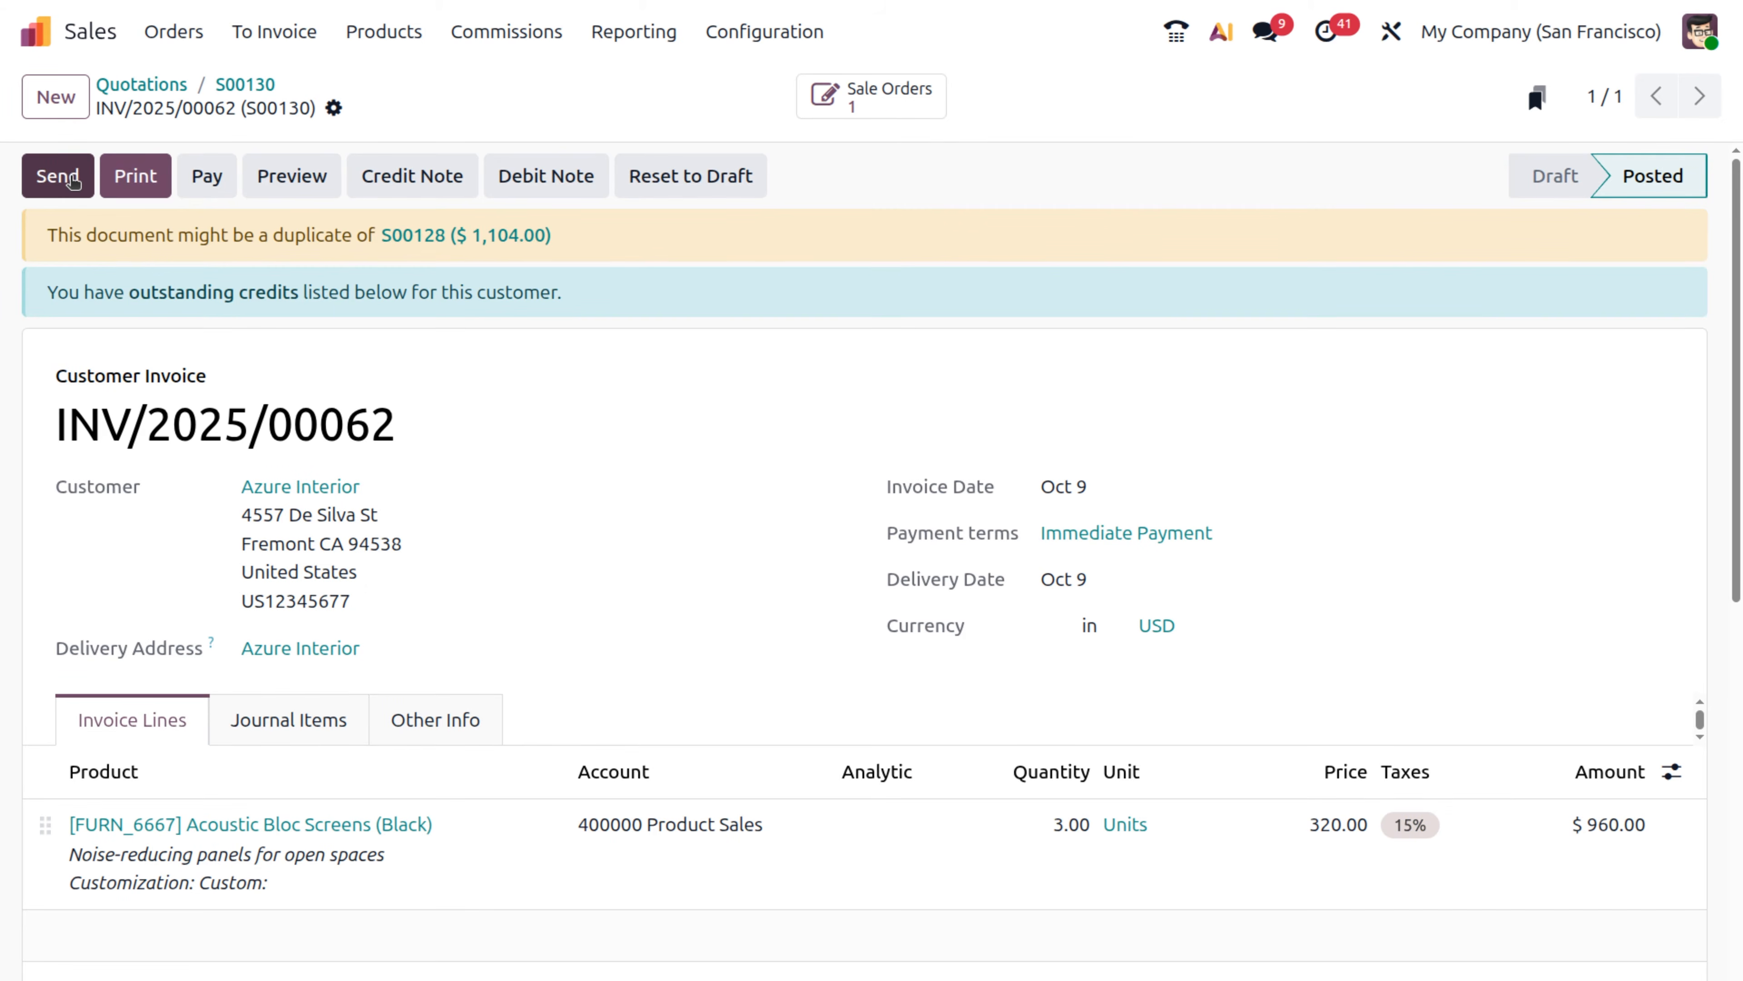
{"action": "left_click", "coordinate": [219, 179]}
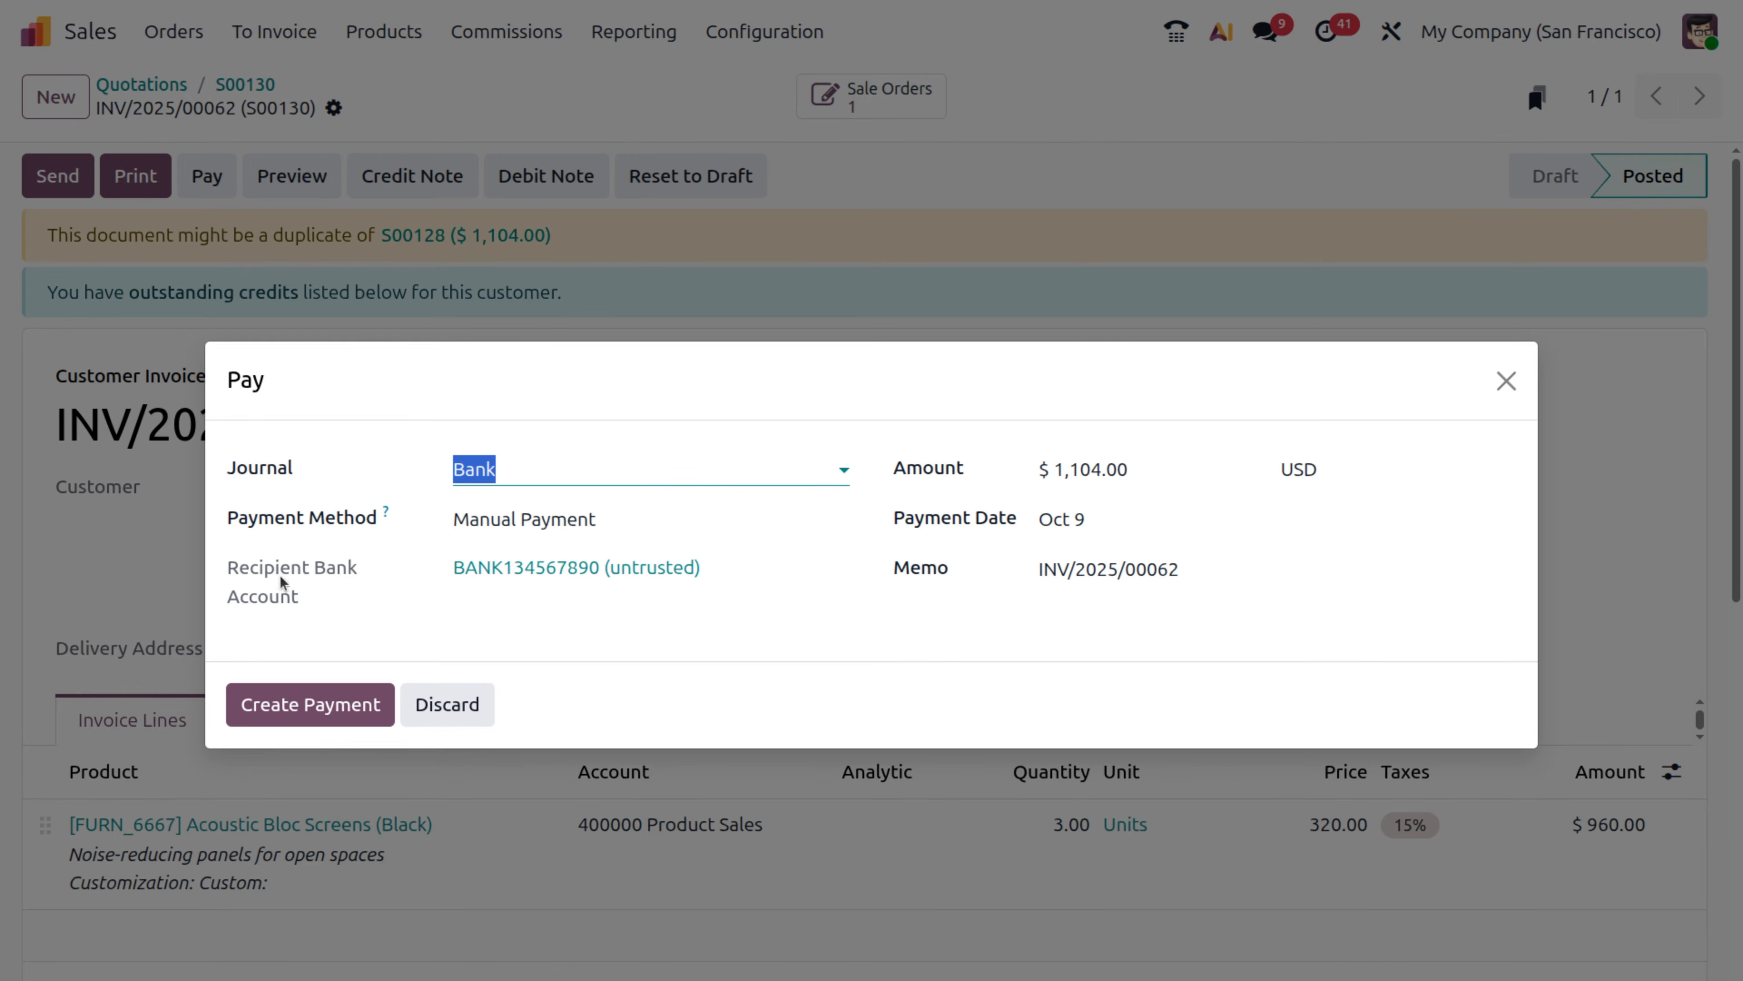
{"action": "left_click", "coordinate": [320, 707]}
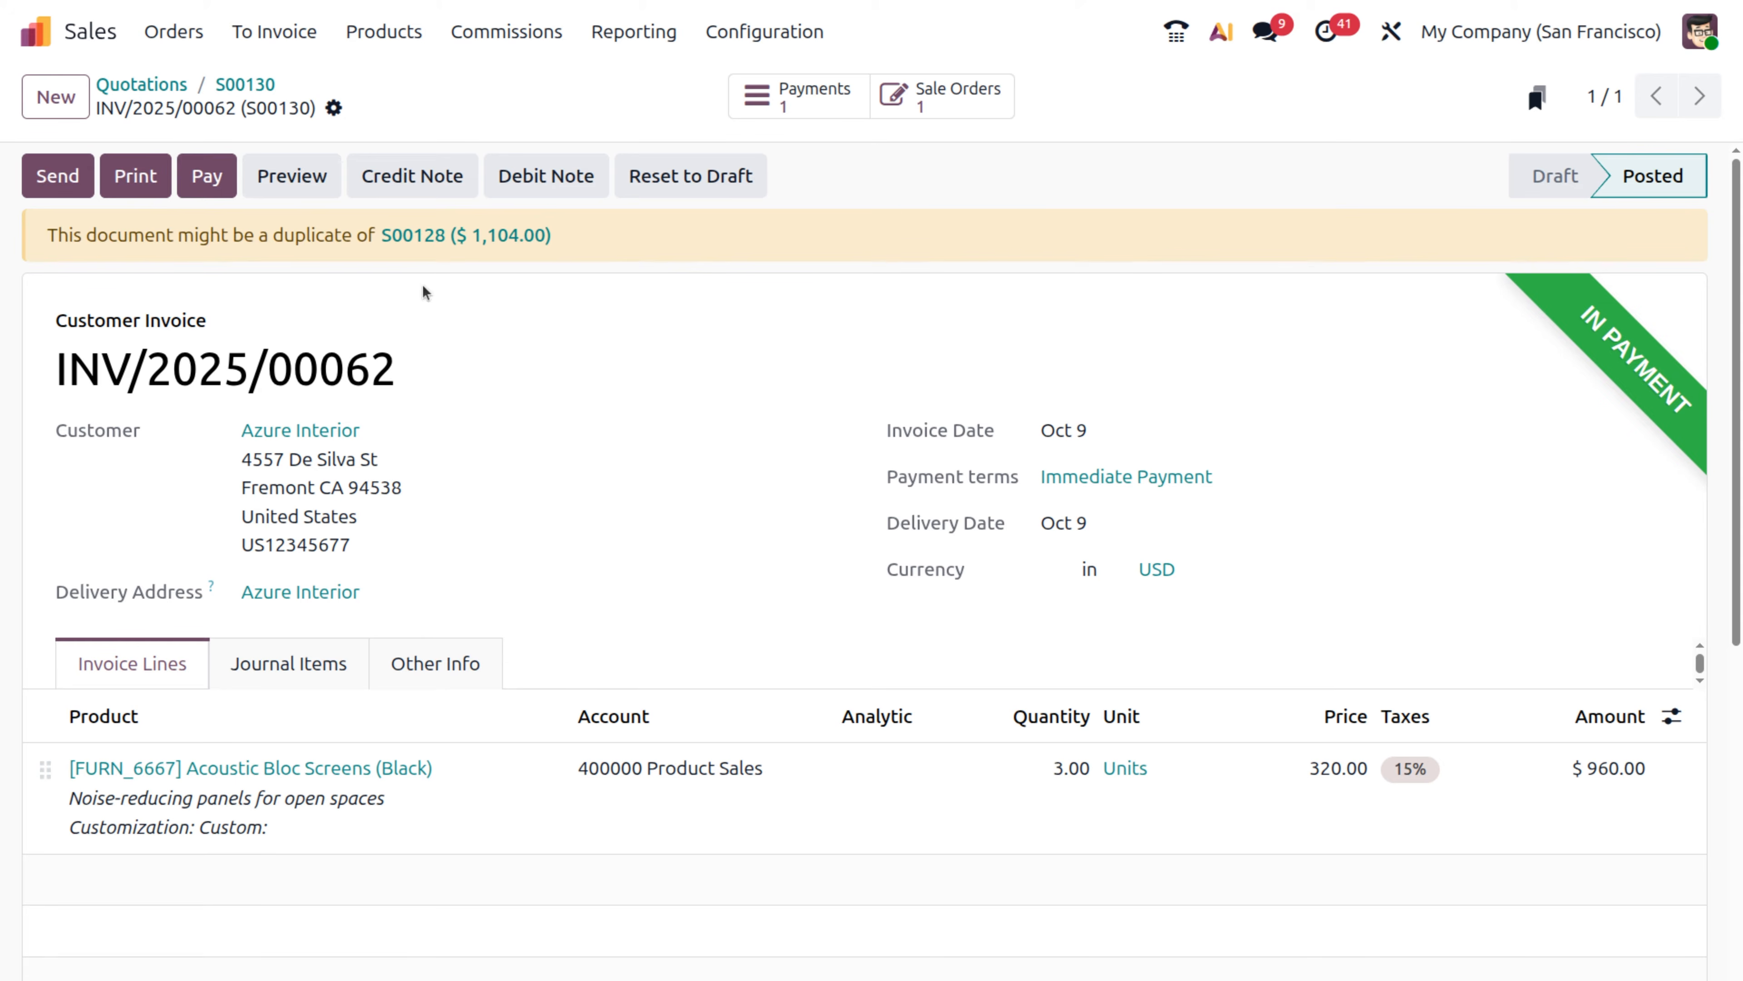
From the sales order's outgoing delivery to the customer, return 1 unit of Acoustic Bloc Screens and validate the return receipt.
{"action": "left_click", "coordinate": [257, 97]}
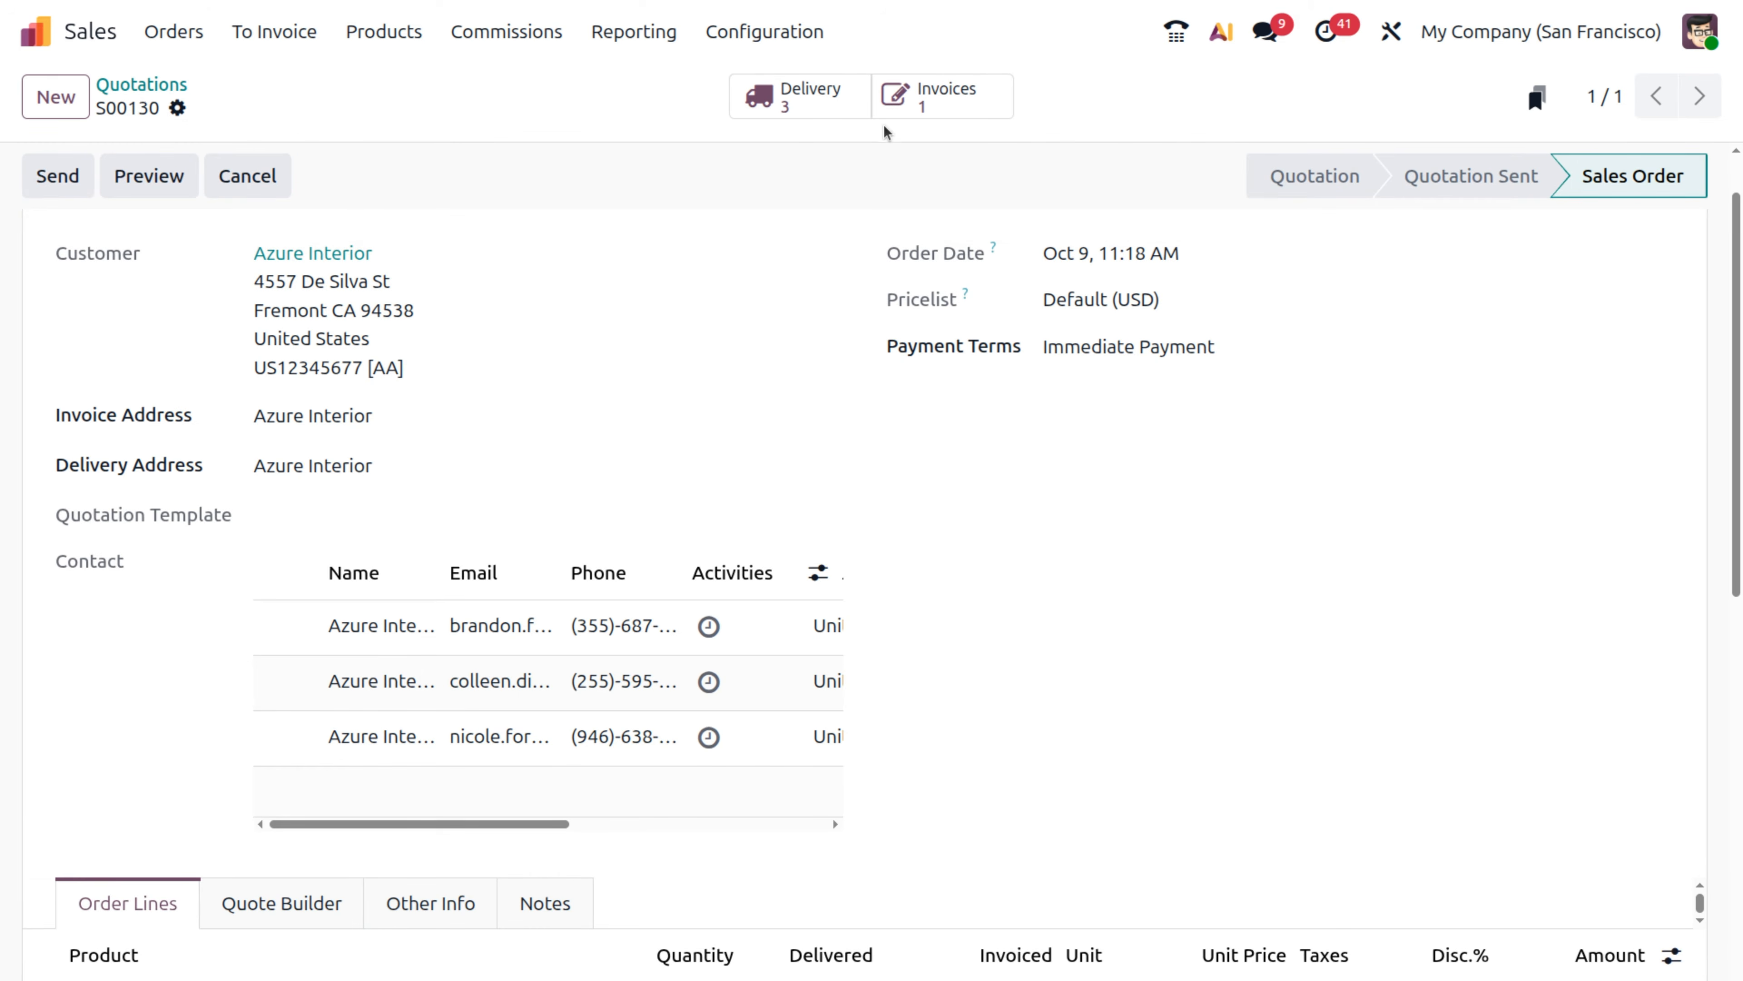
{"action": "left_click", "coordinate": [826, 115]}
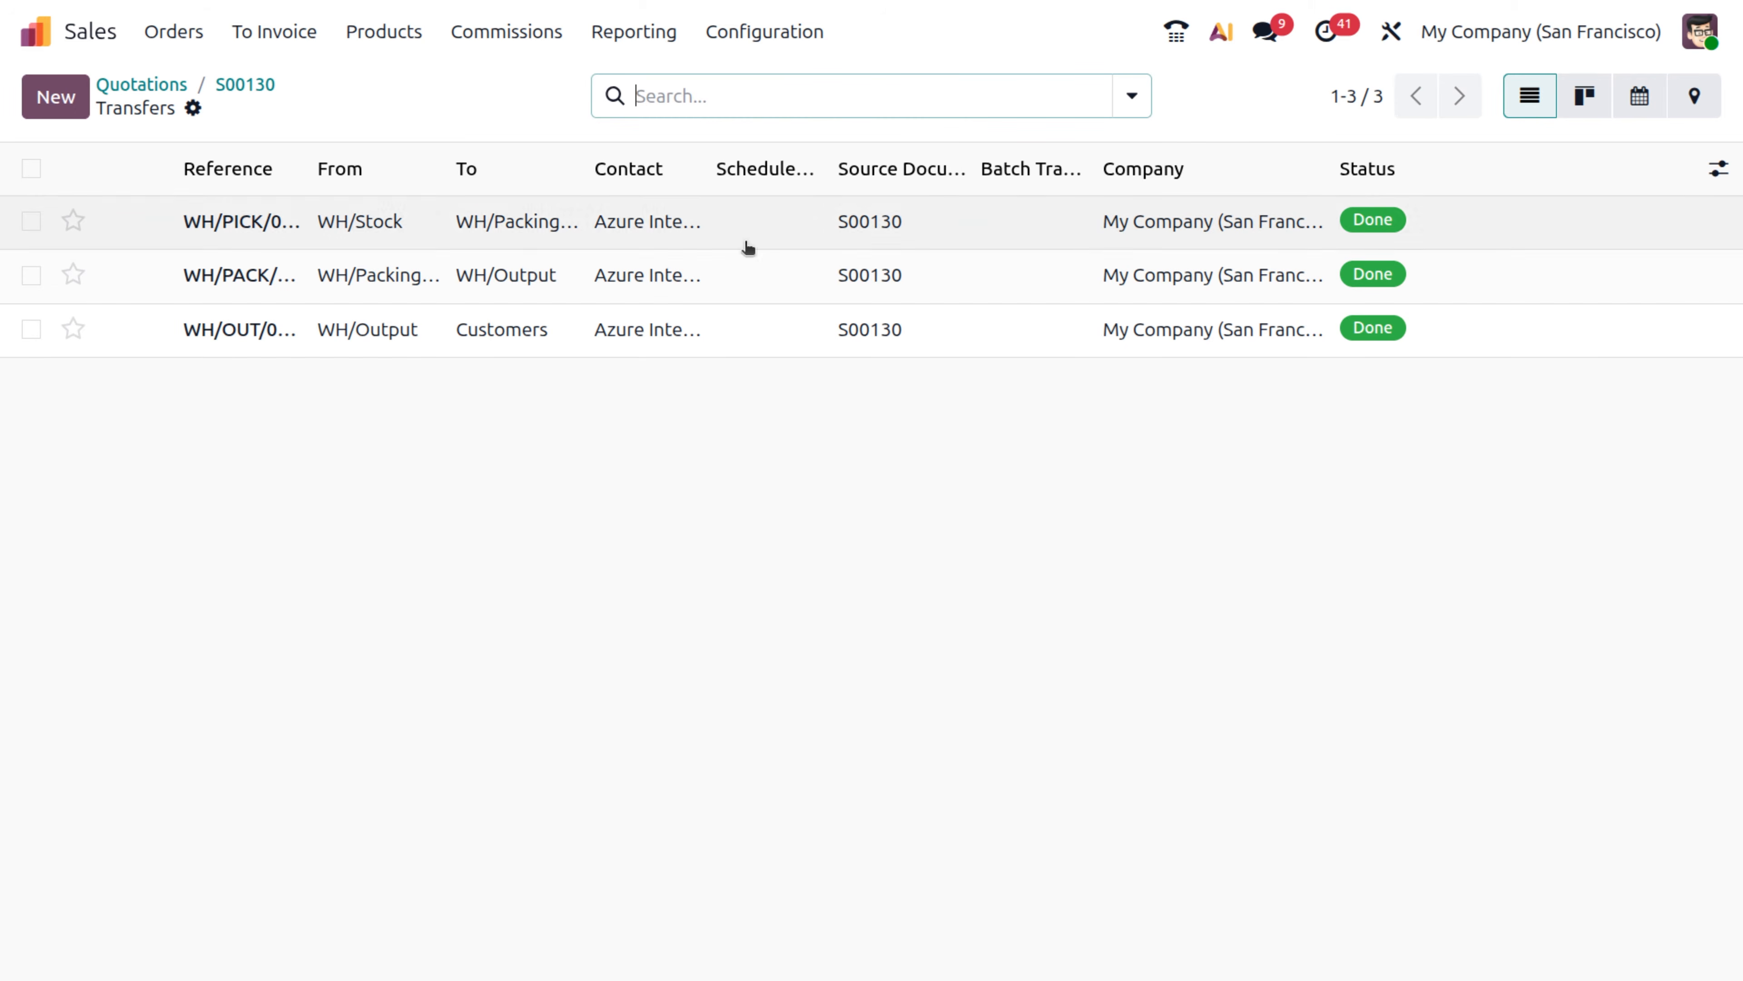
{"action": "left_click", "coordinate": [741, 345]}
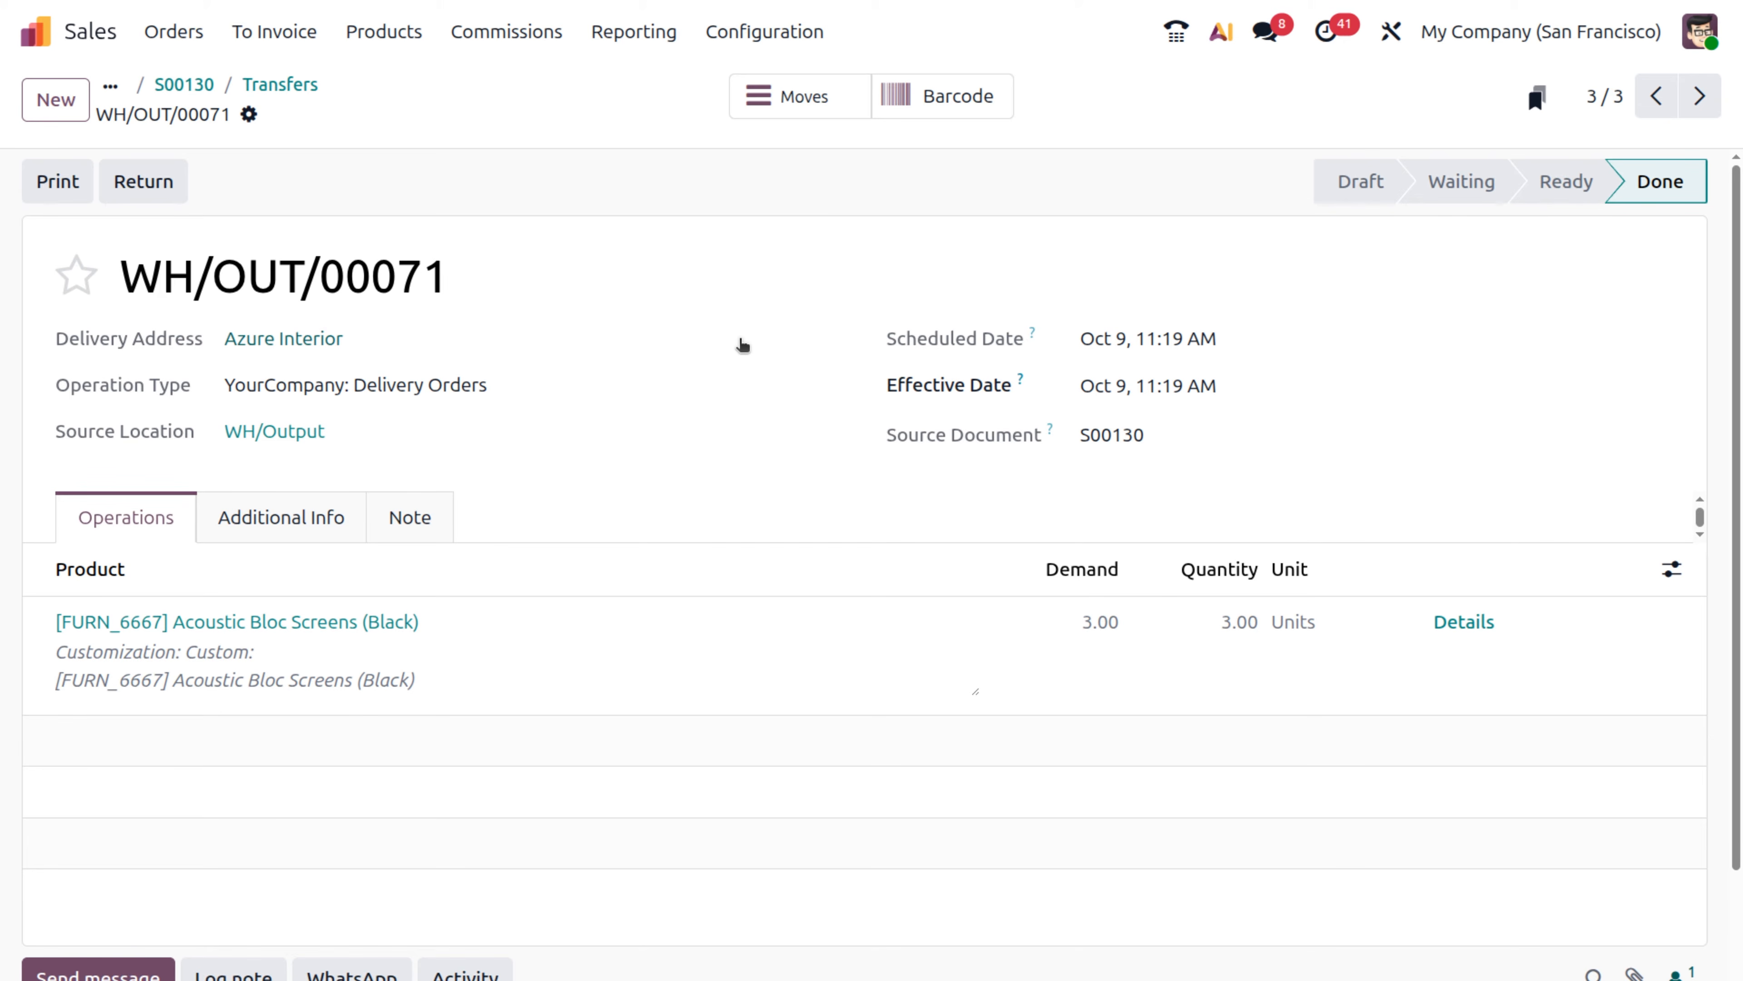
{"action": "left_click", "coordinate": [141, 199]}
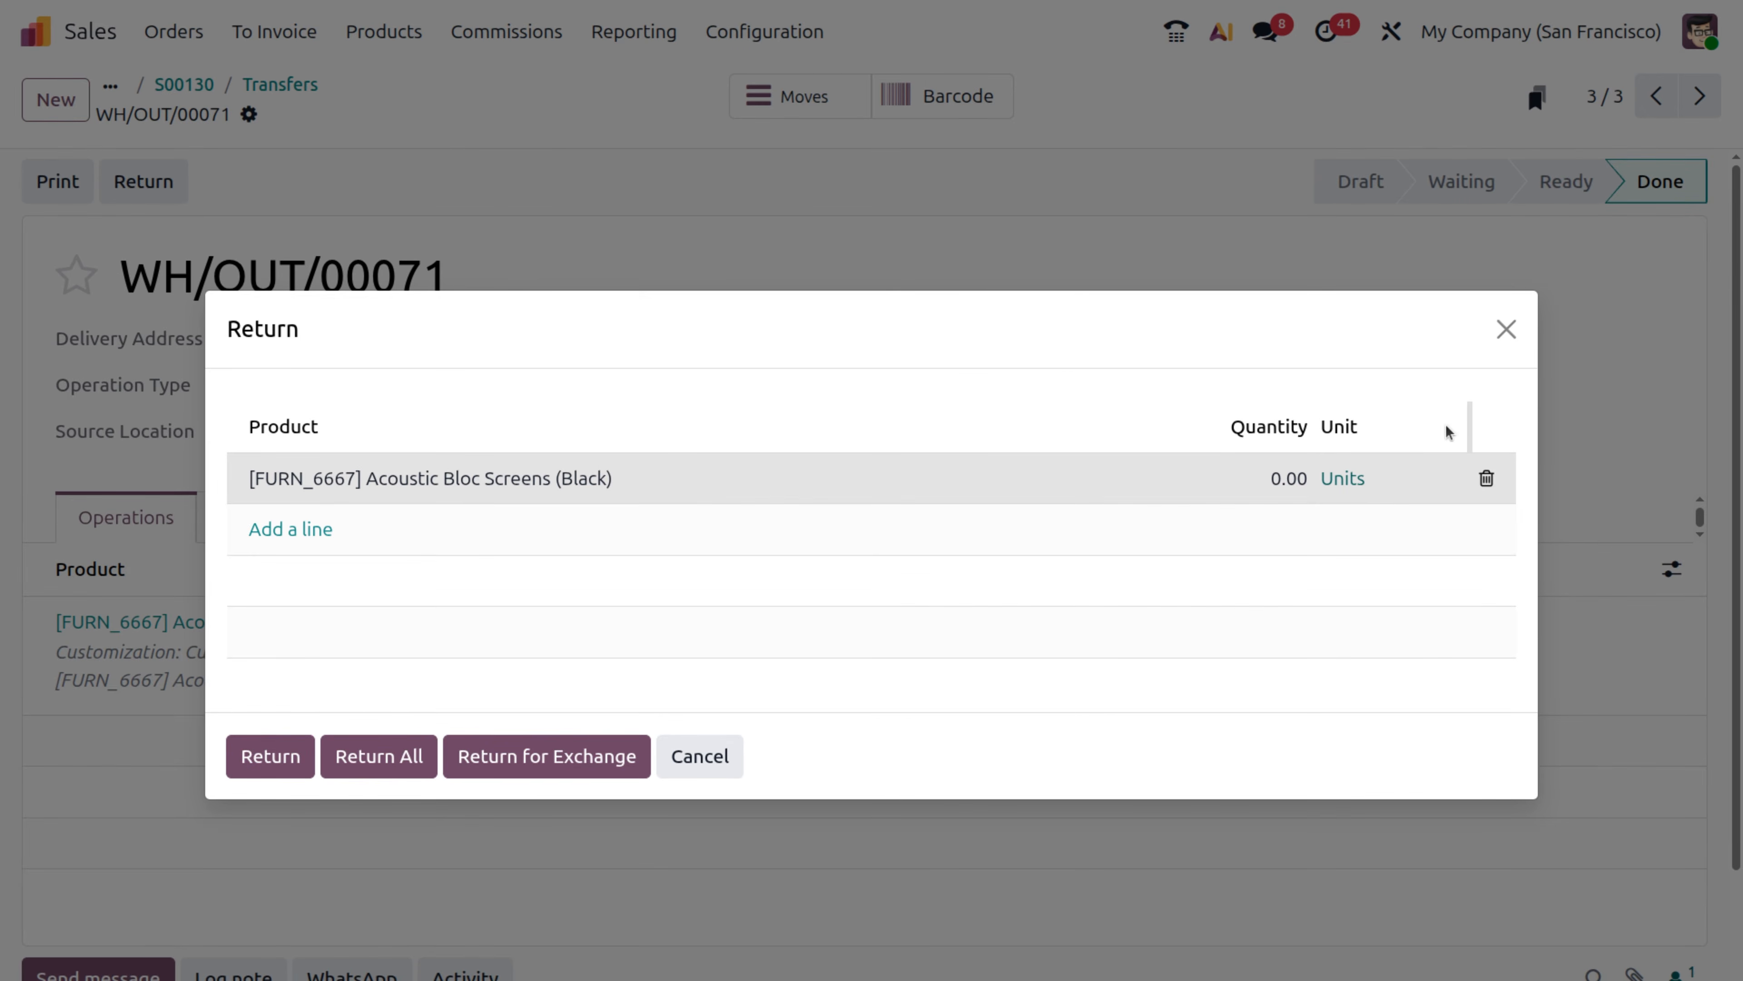
{"action": "left_click", "coordinate": [1293, 478]}
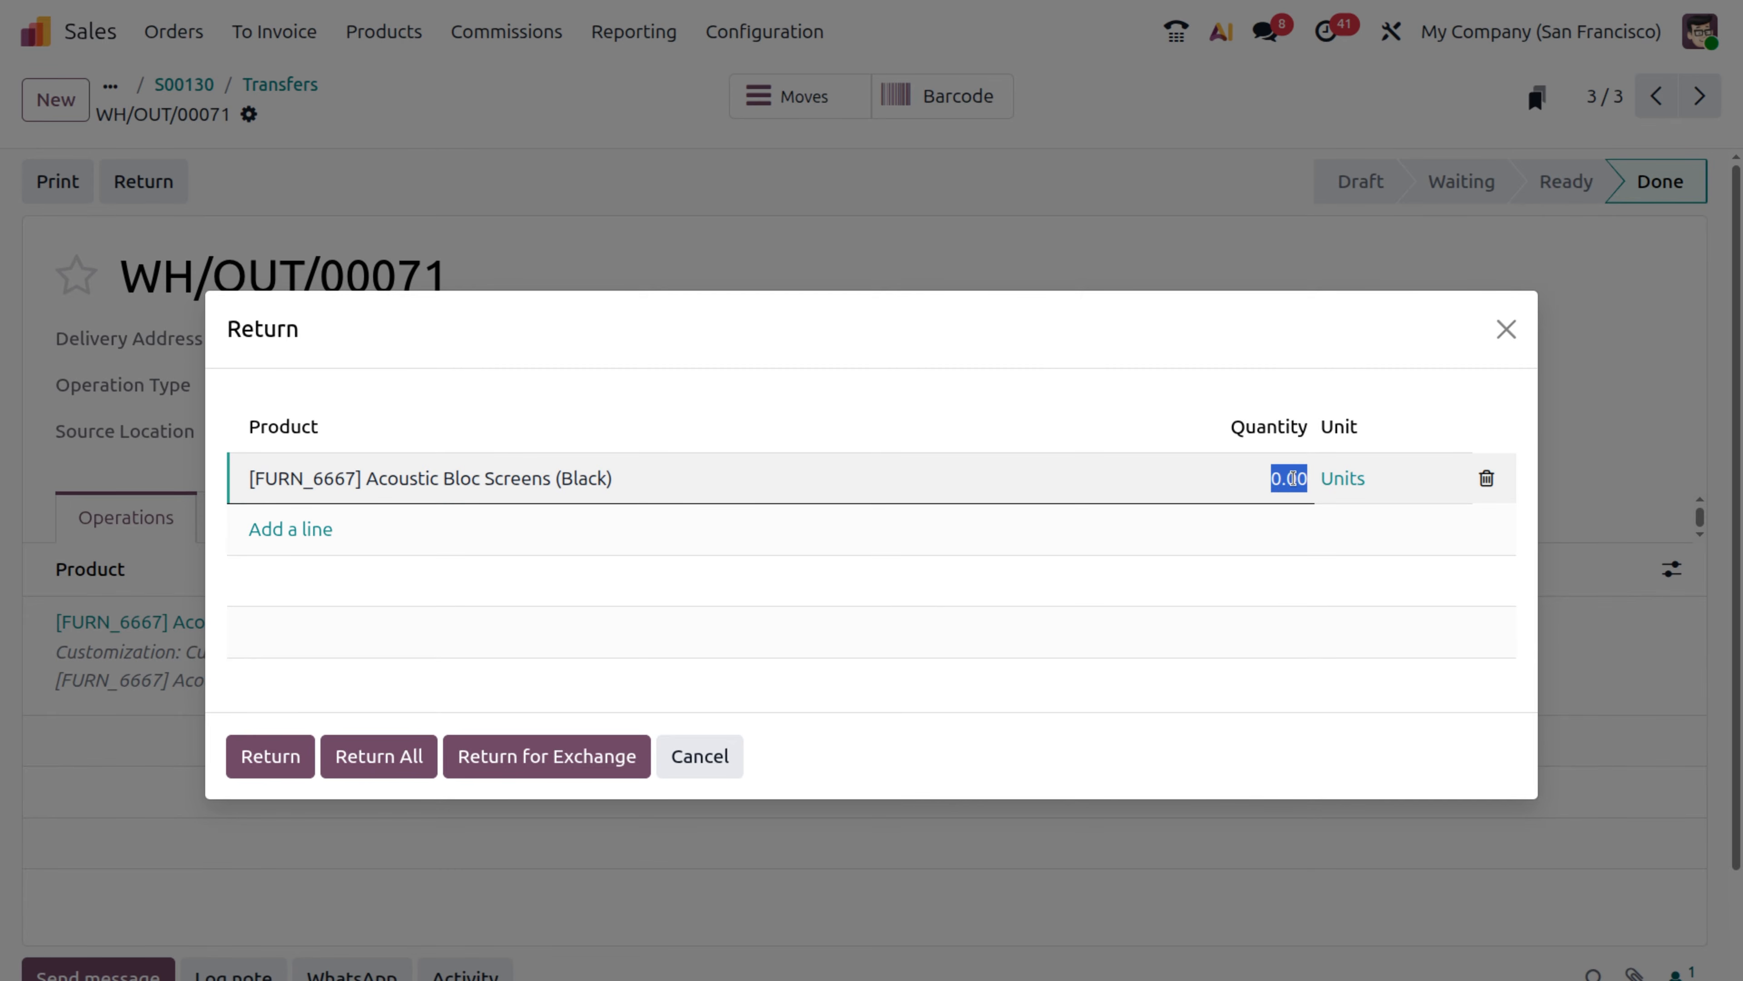
{"action": "key", "text": "BackSpace"}
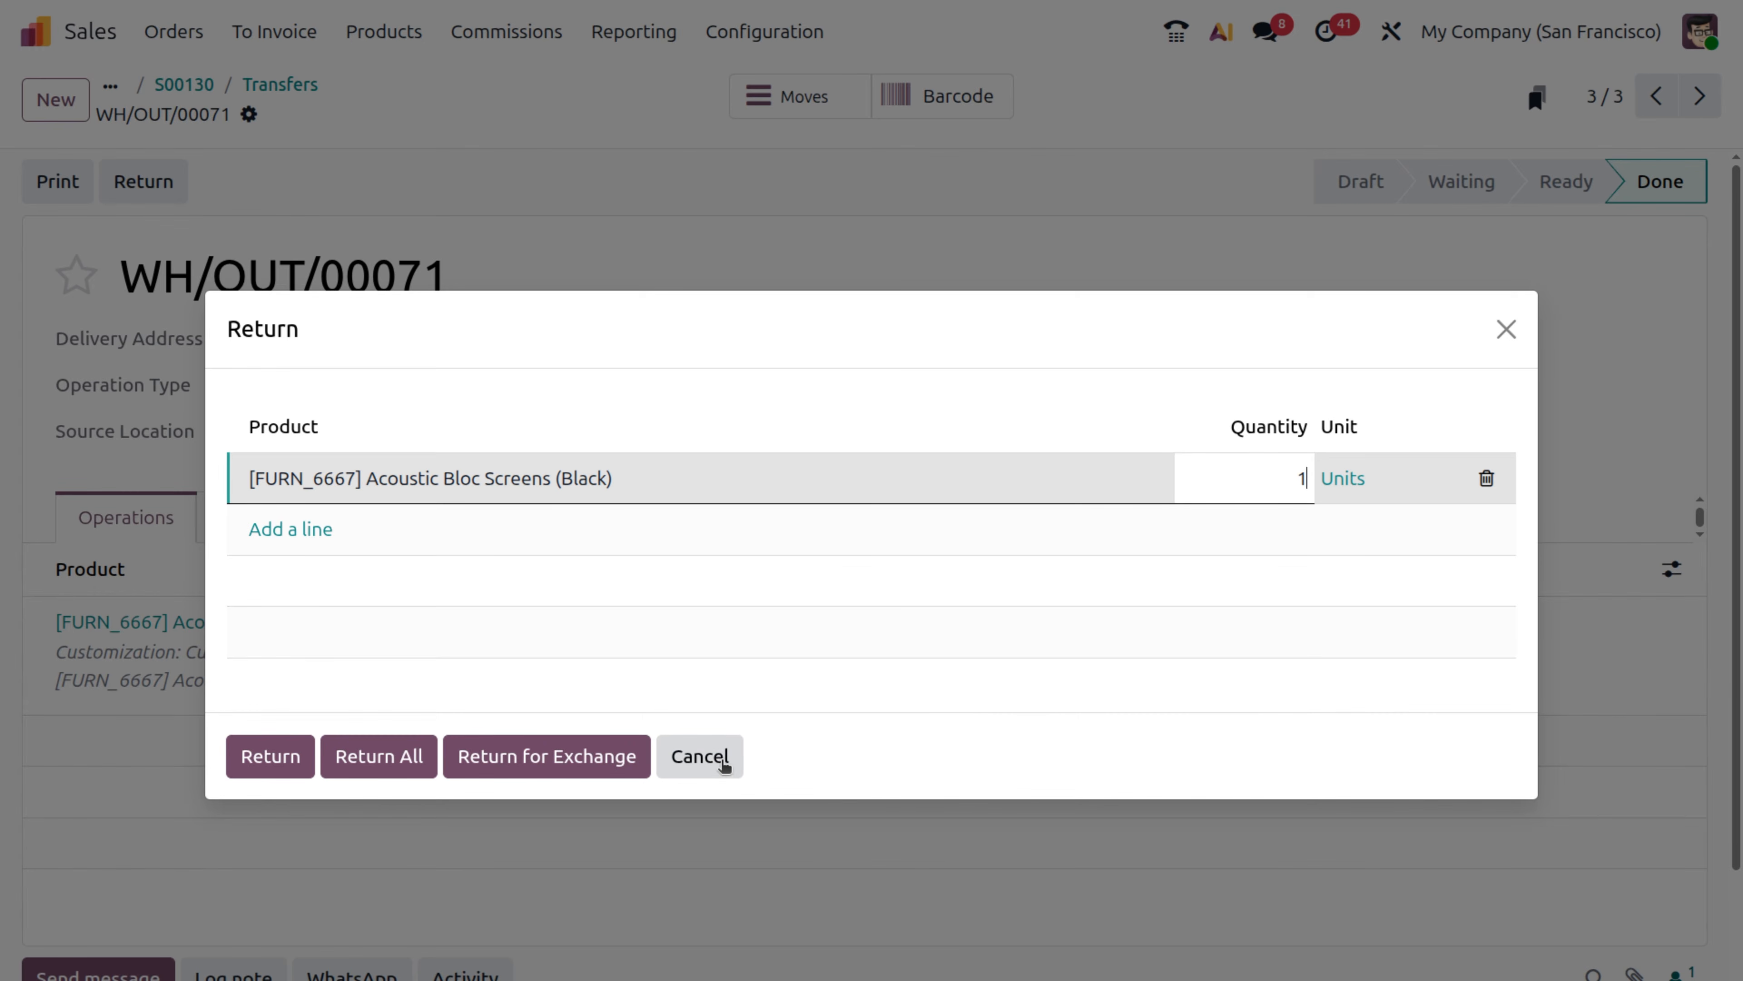
{"action": "left_click", "coordinate": [271, 756]}
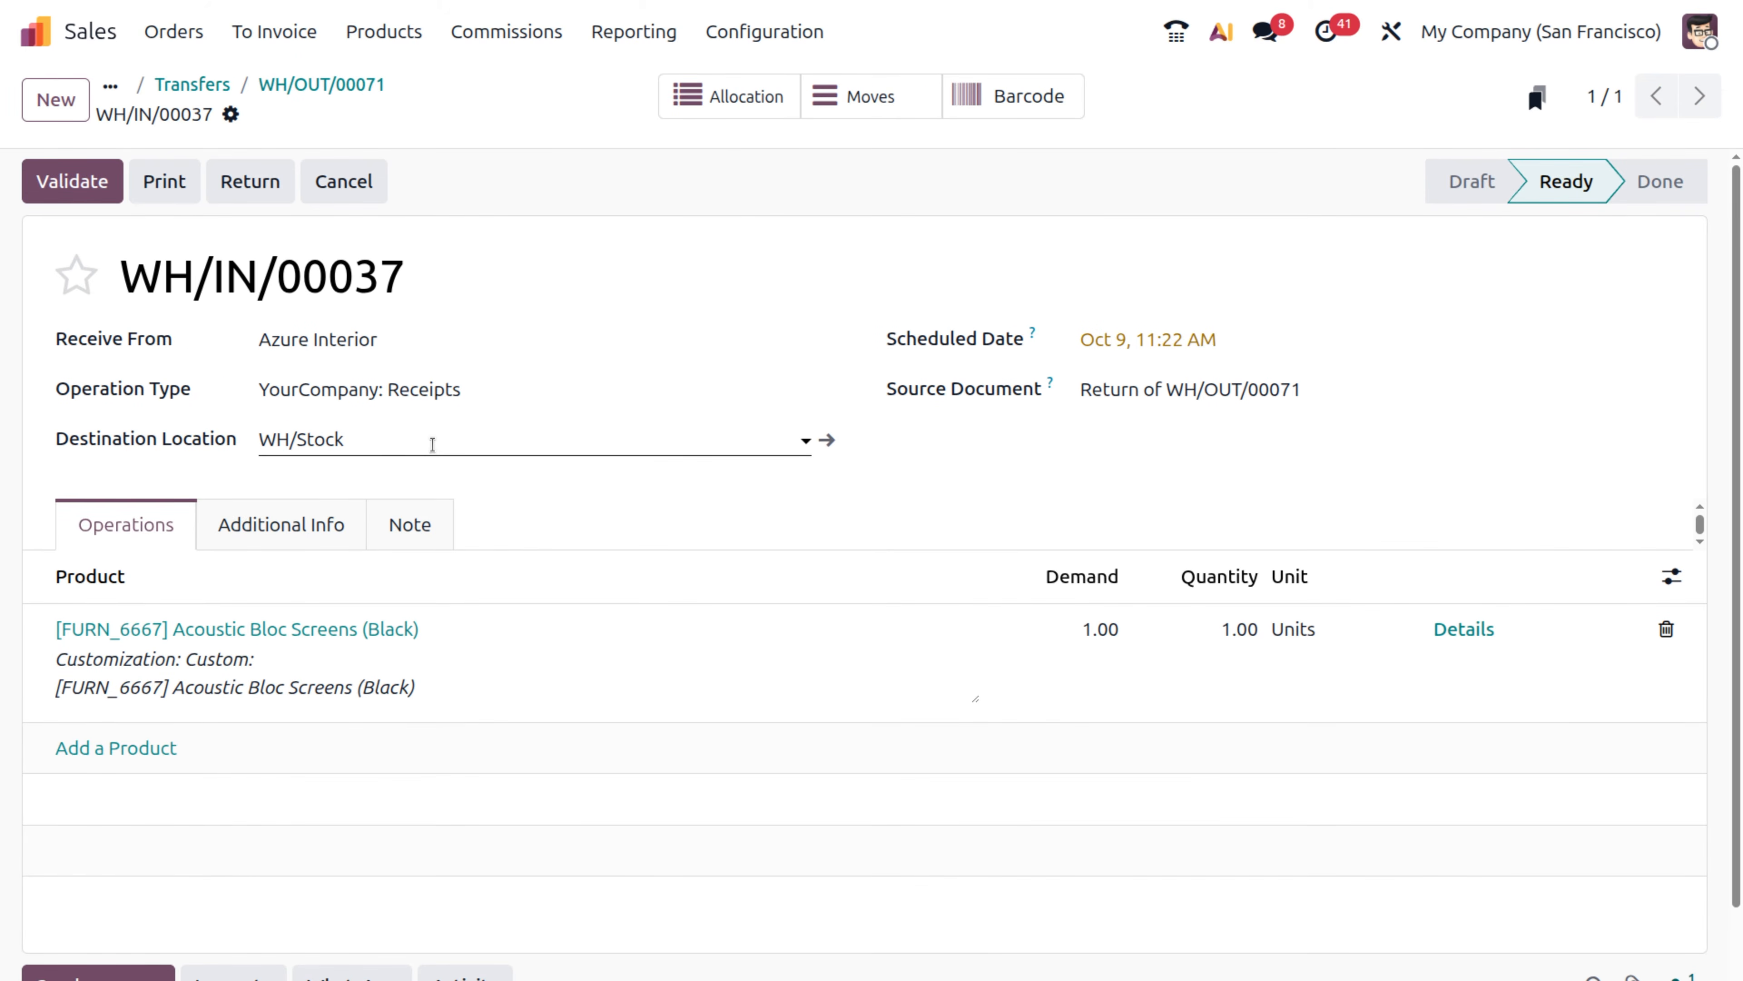
{"action": "left_click", "coordinate": [101, 185]}
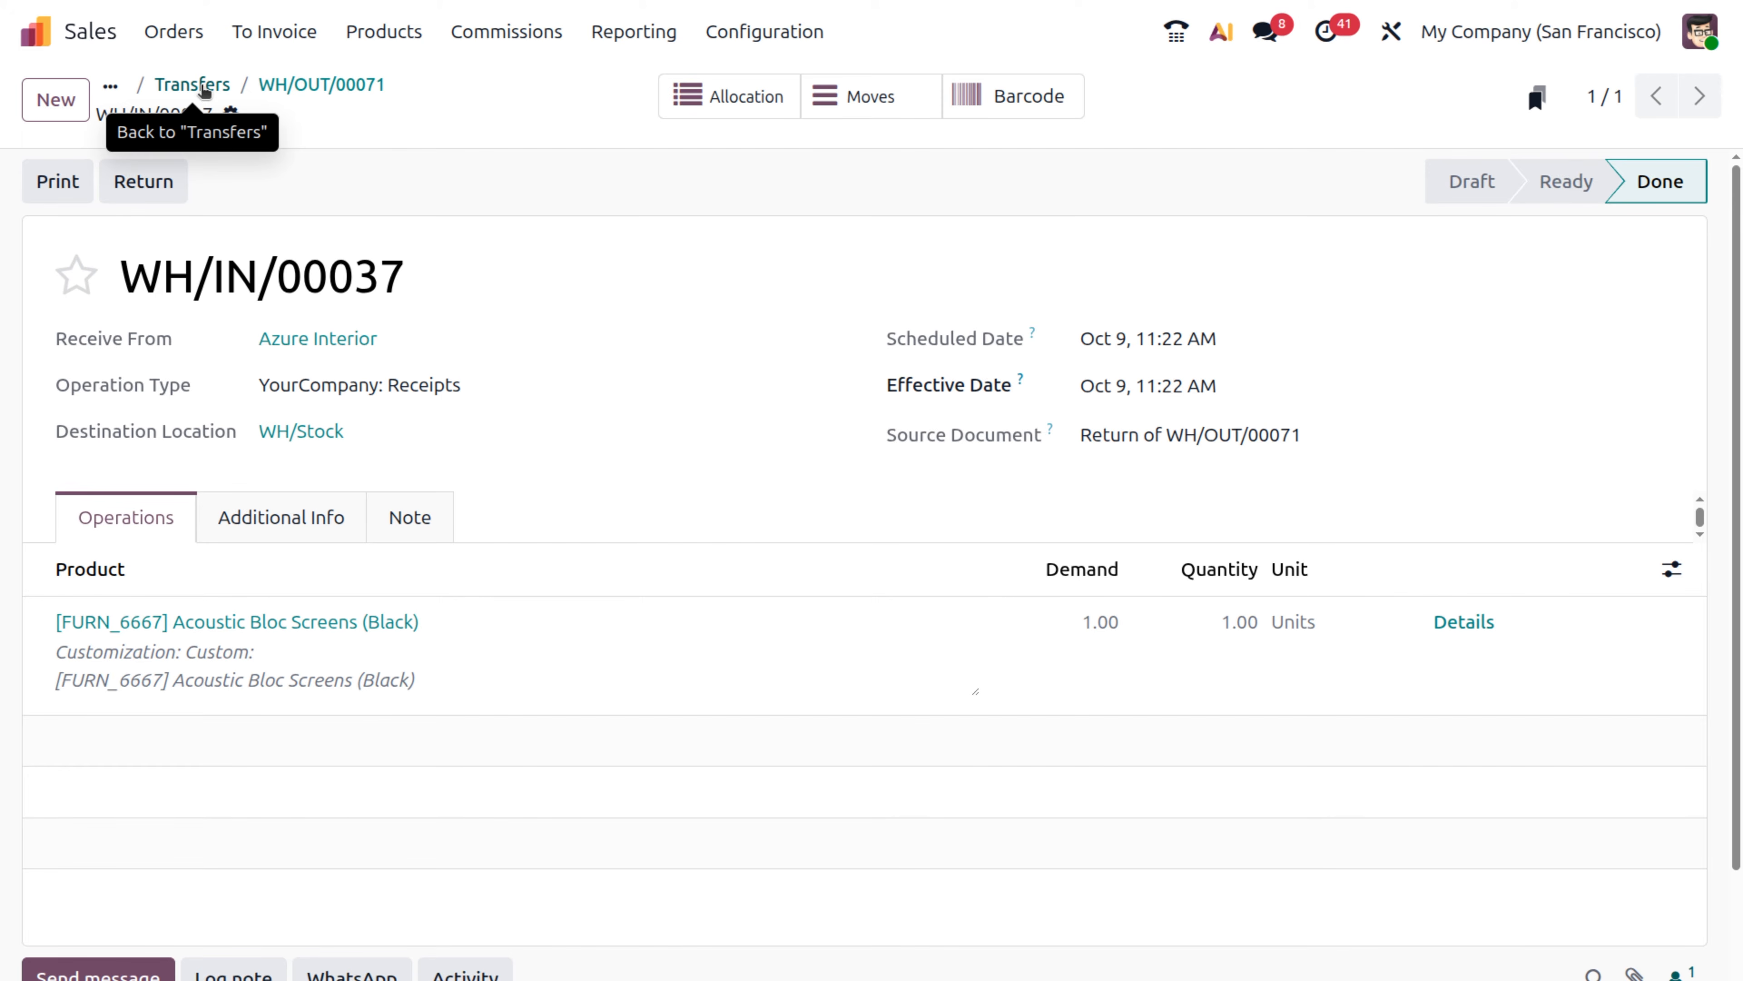
Go back to the sales order's invoice and reverse it into a draft credit note with the reason "damaged product".
{"action": "left_click", "coordinate": [111, 87]}
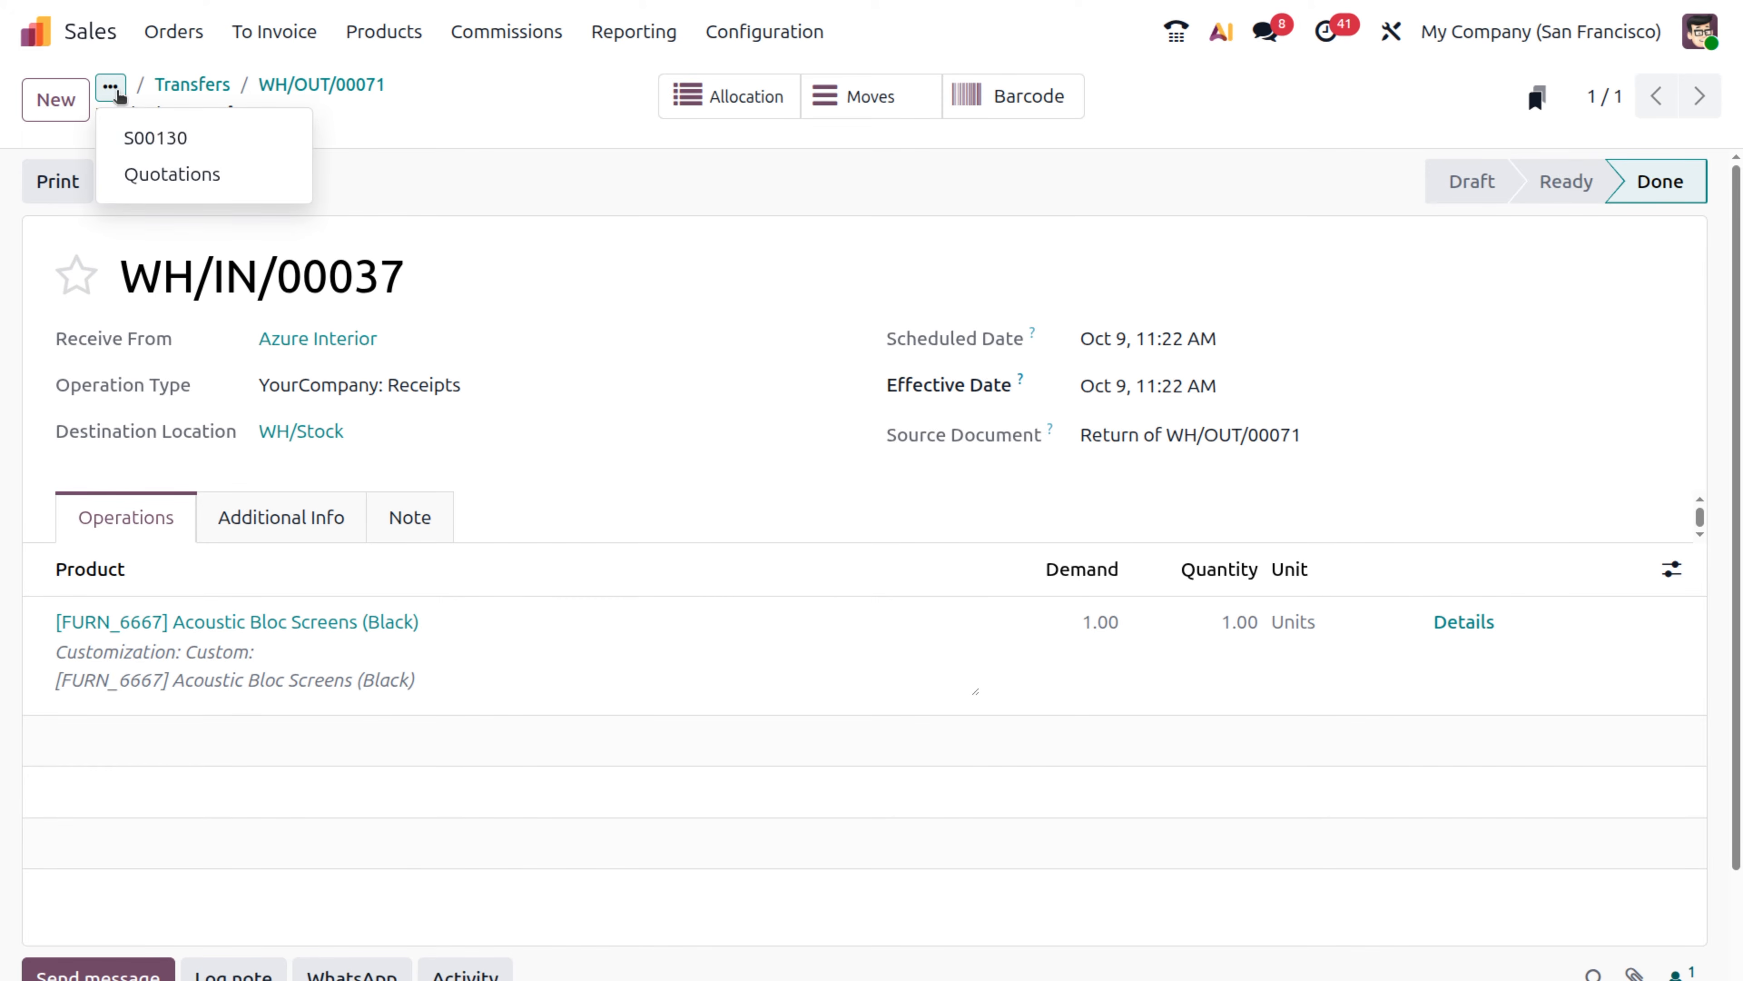
{"action": "left_click", "coordinate": [155, 139]}
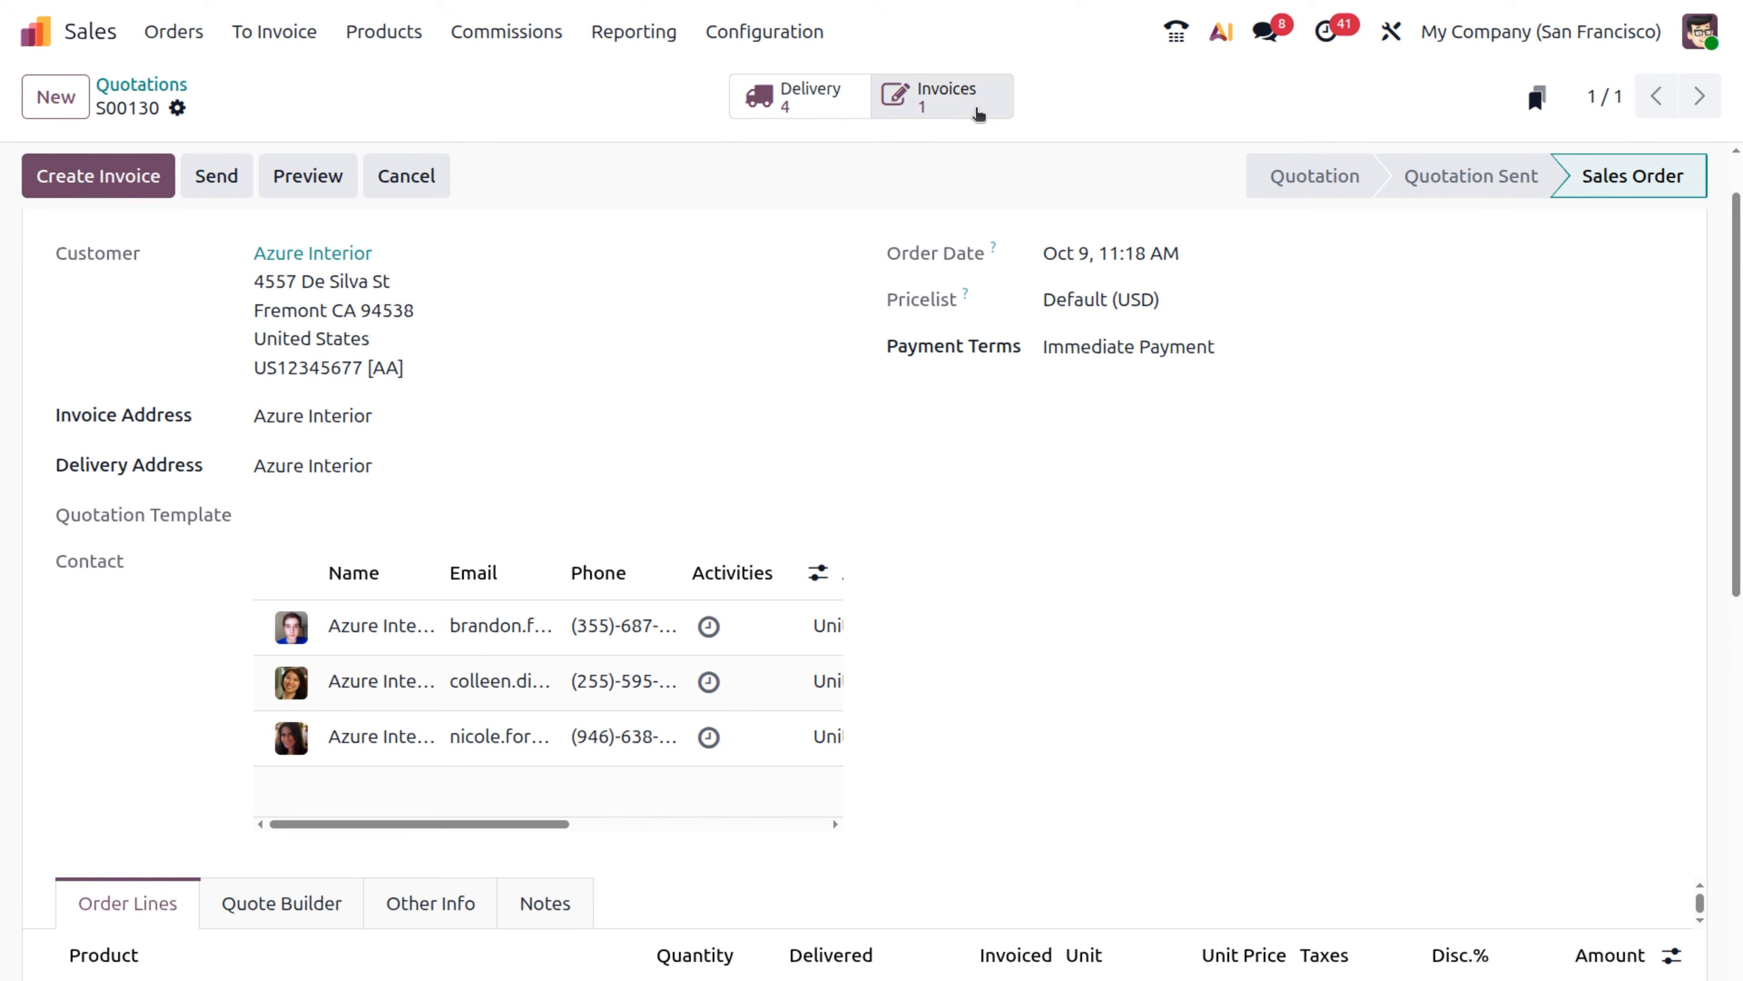
{"action": "left_click", "coordinate": [965, 110]}
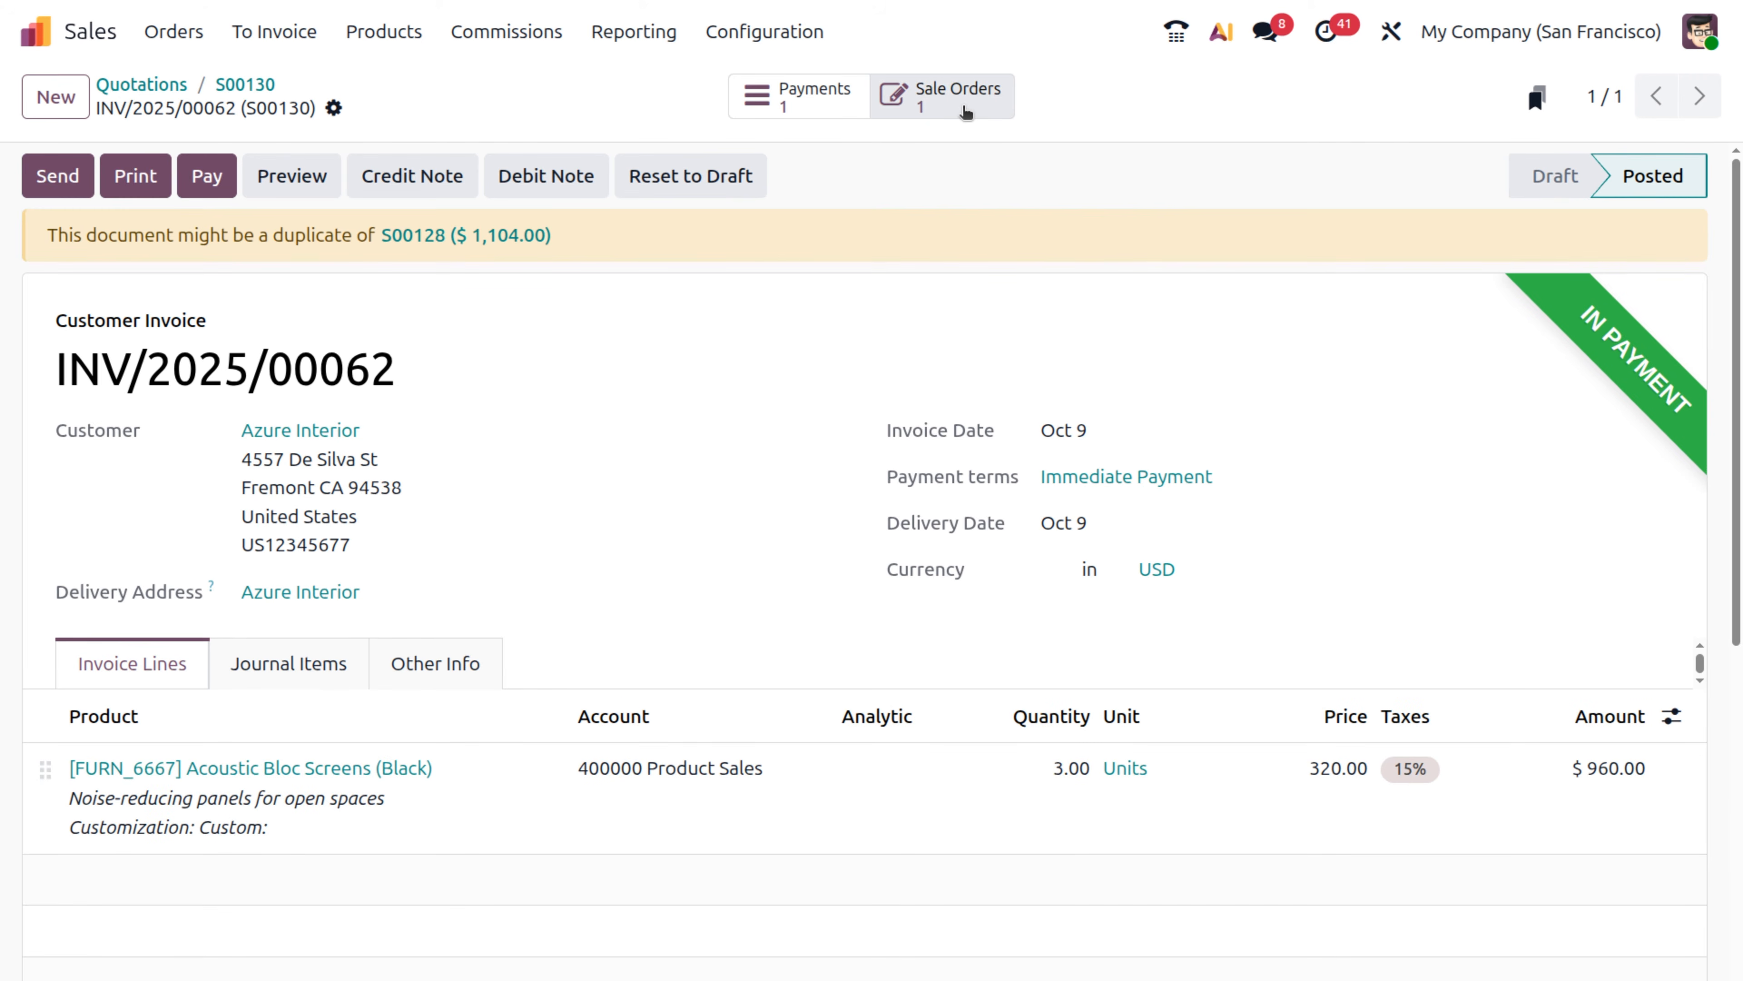
{"action": "left_click", "coordinate": [410, 192]}
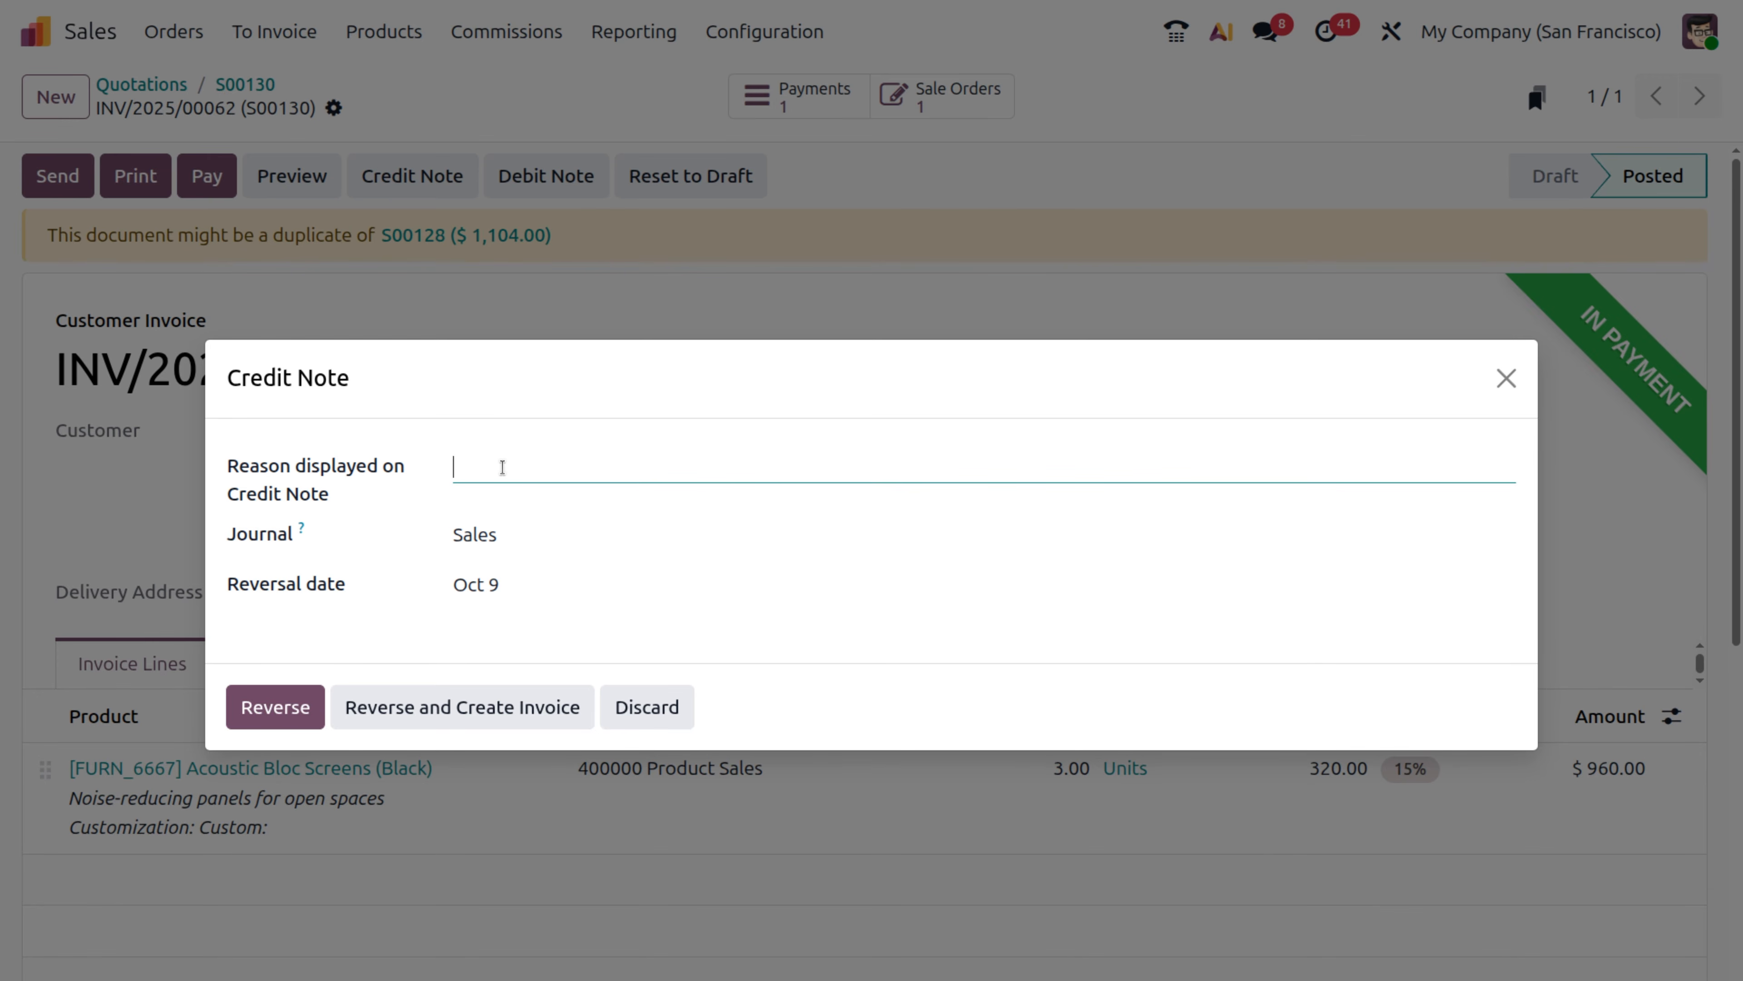
{"action": "type", "text": "damaged product"}
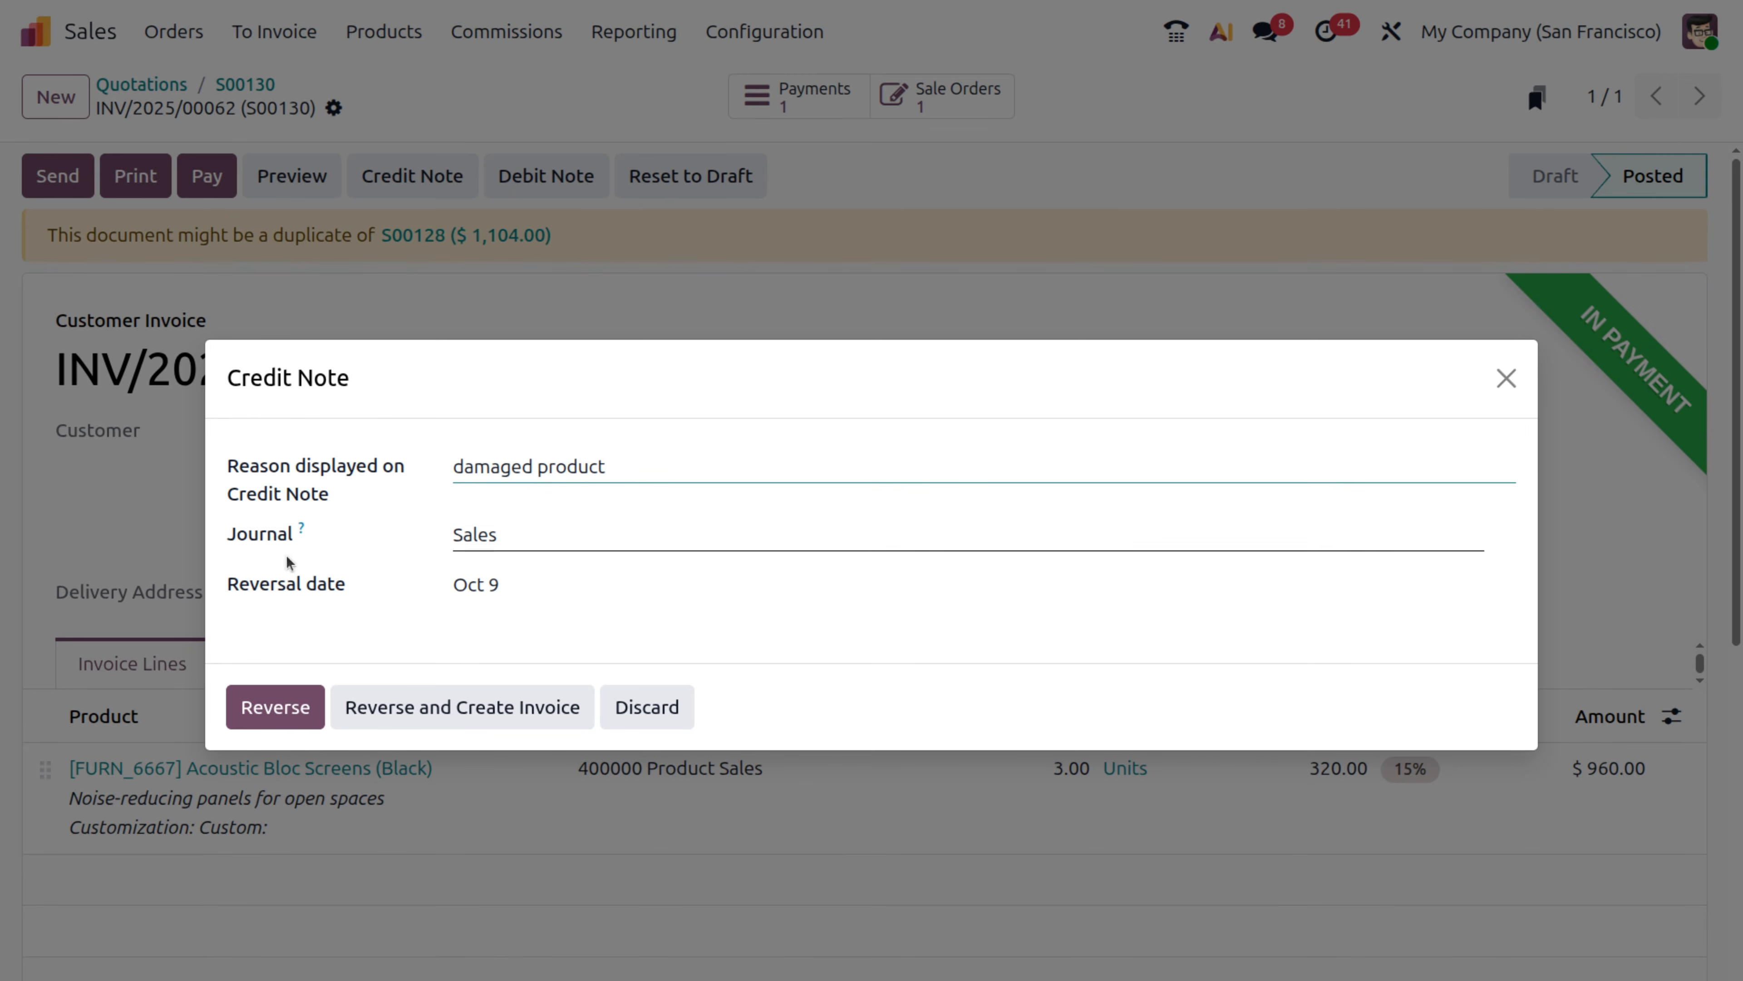
{"action": "left_click", "coordinate": [303, 717]}
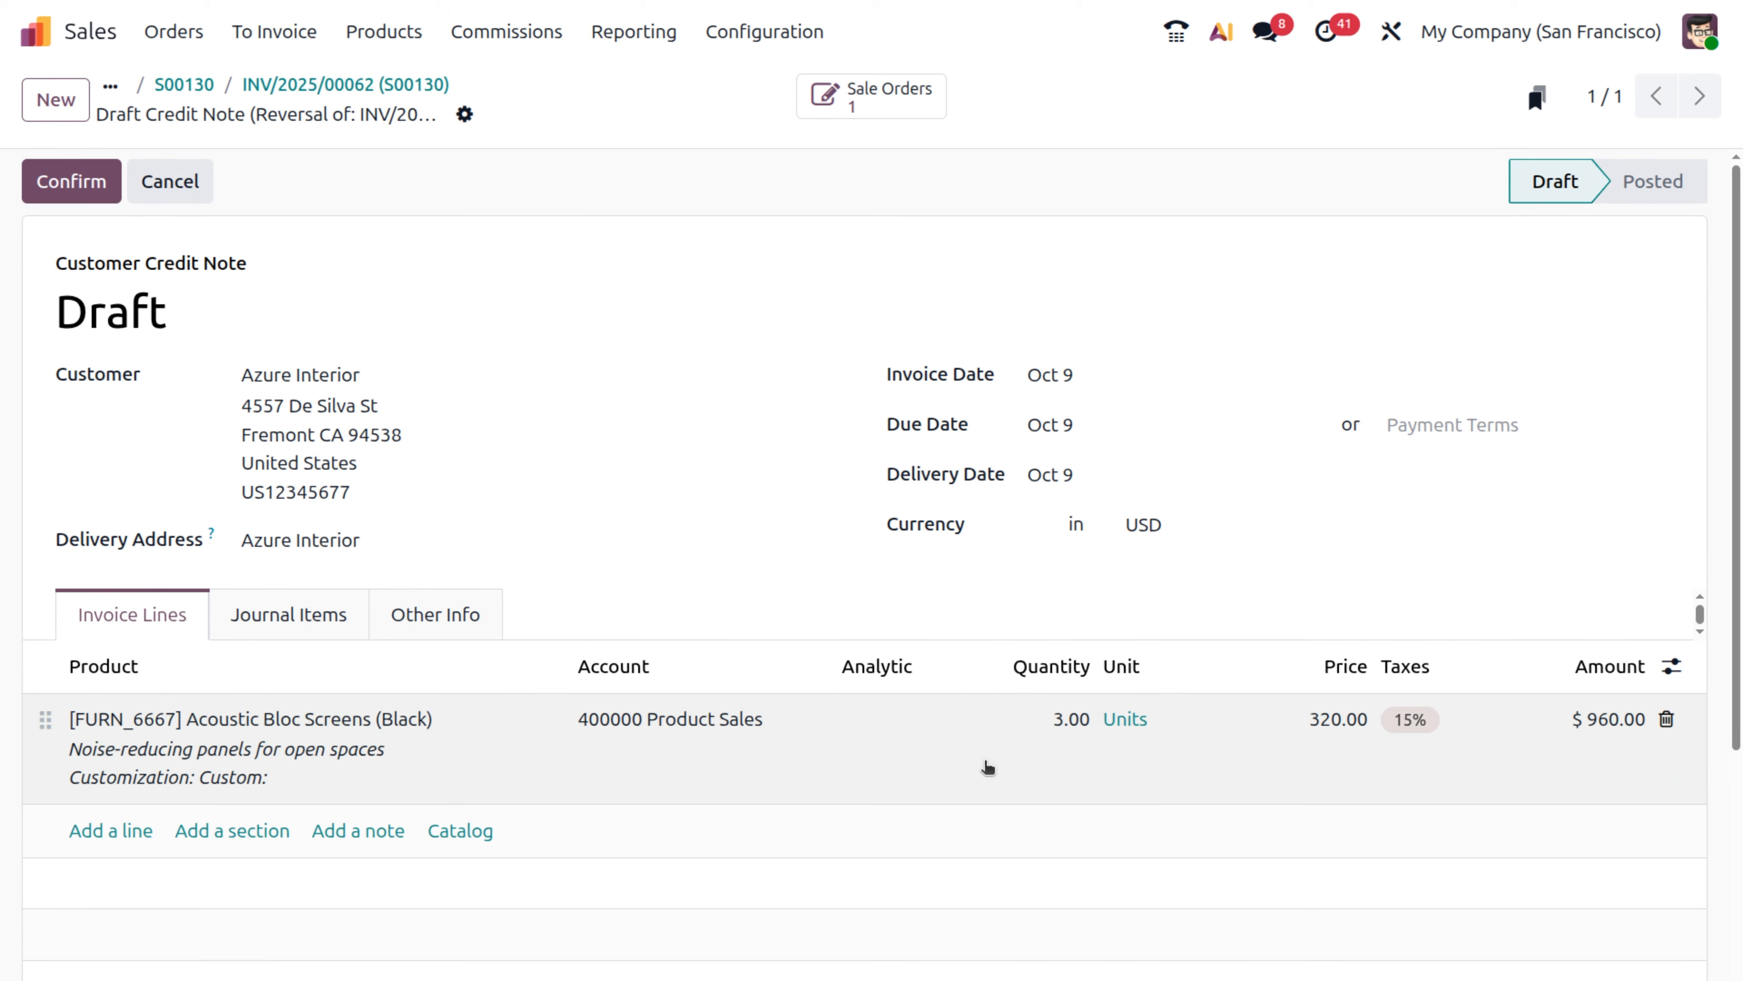
Set the Acoustic Bloc Screens quantity on the draft credit note to 1 and confirm the credit note.
{"action": "left_click", "coordinate": [1068, 718]}
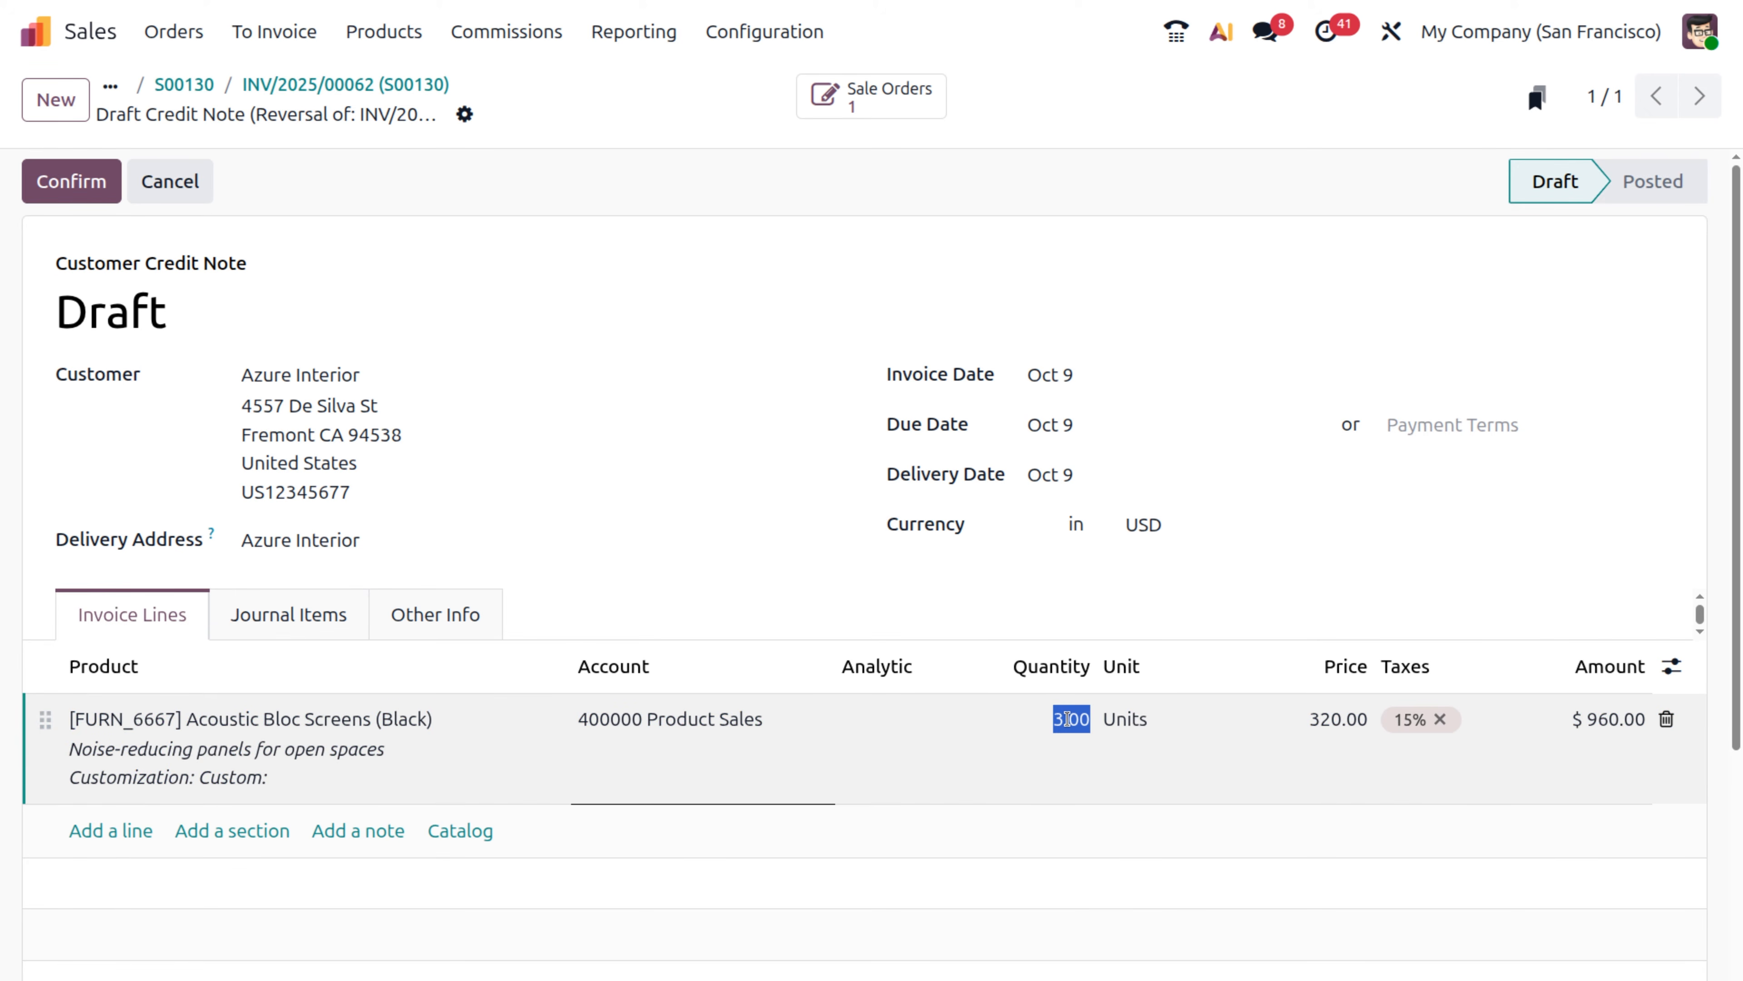
{"action": "type", "text": "1"}
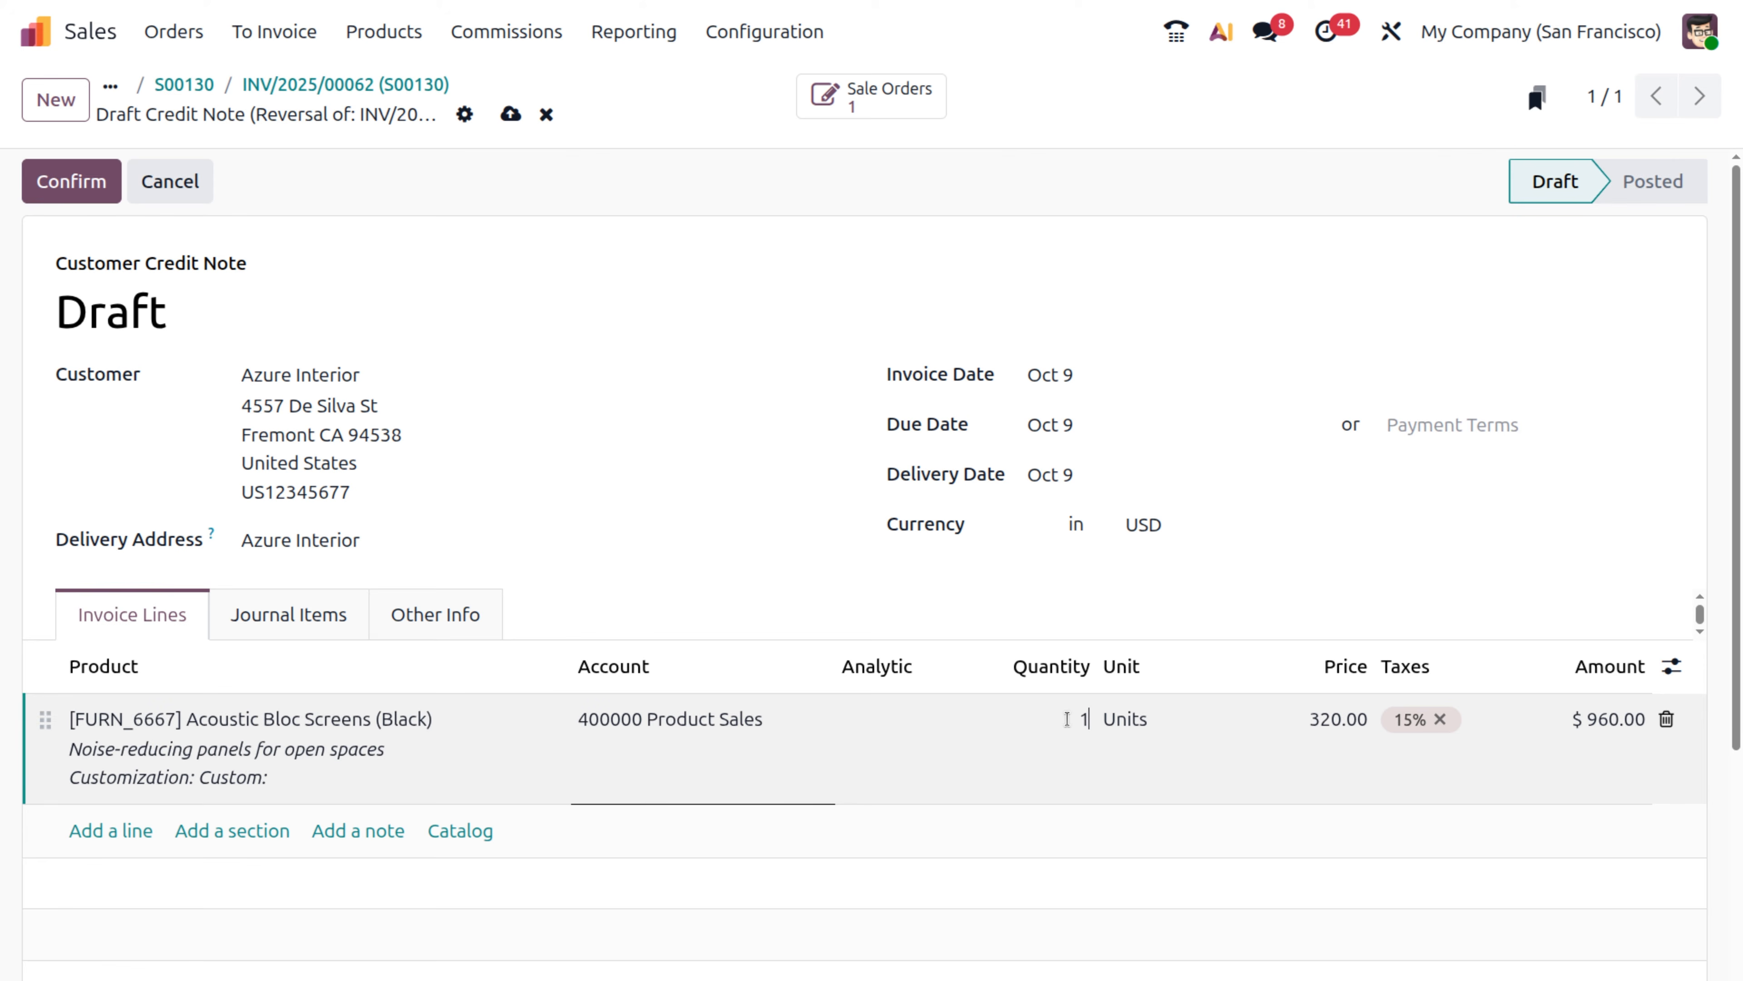
{"action": "left_click", "coordinate": [83, 194]}
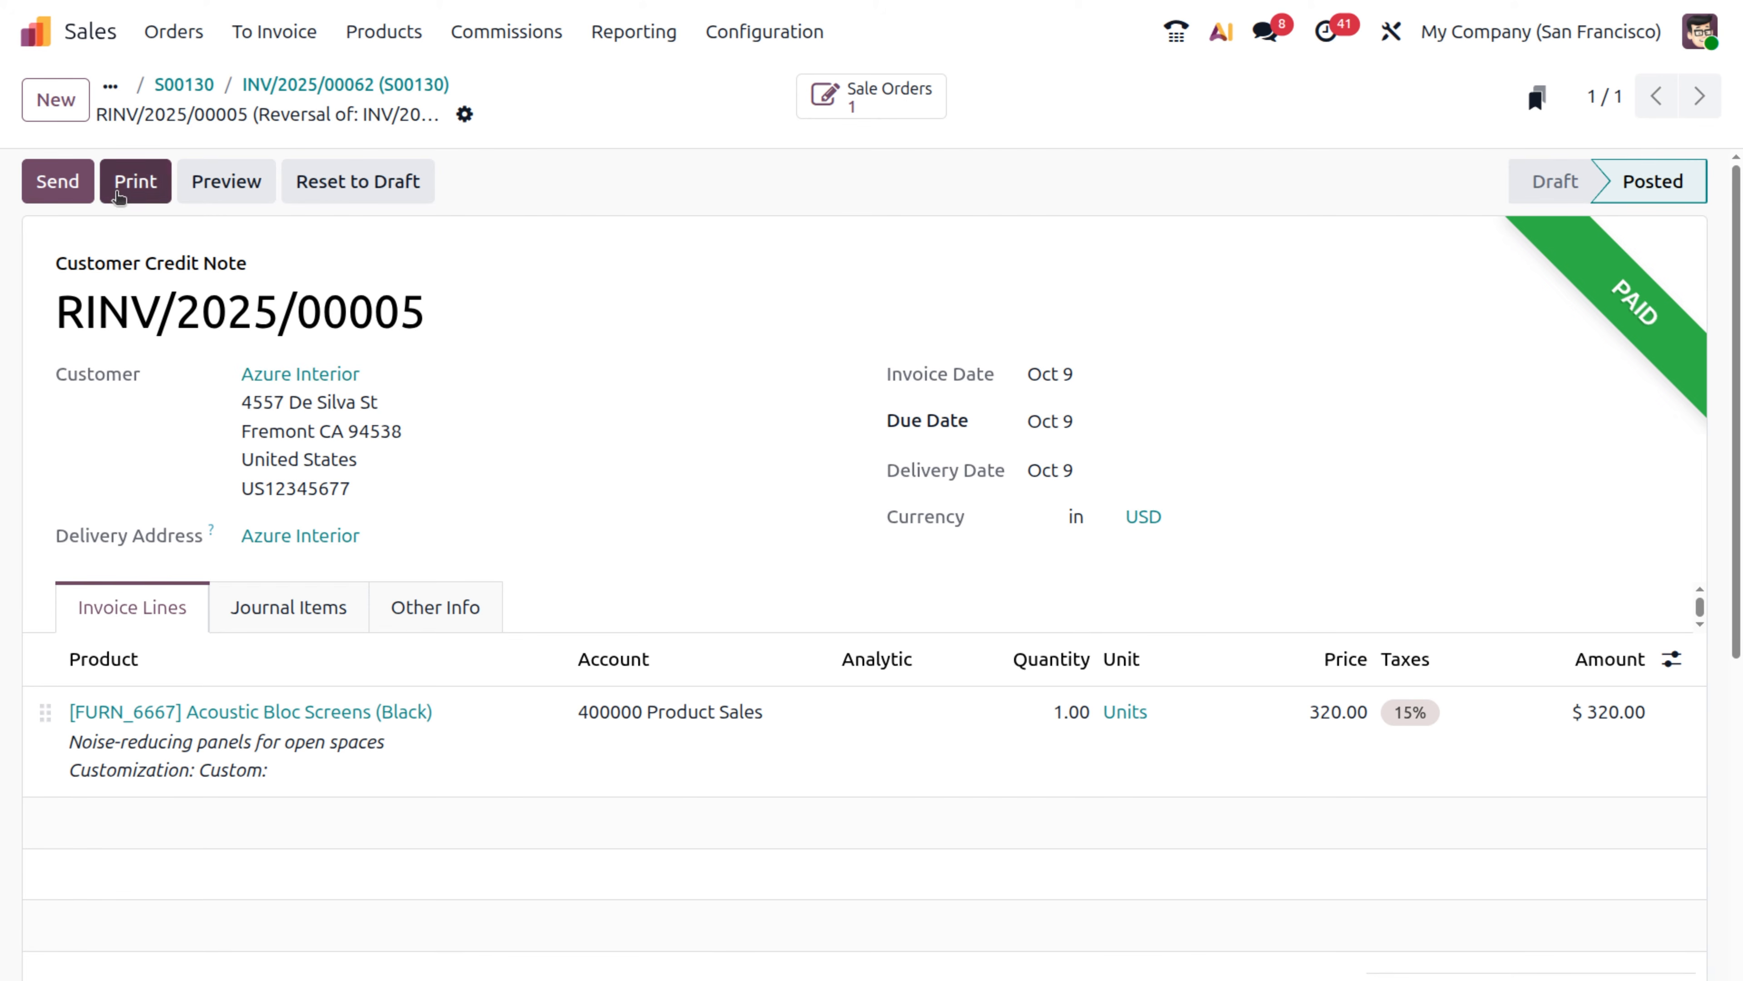
Review the invoices and the transfers linked to the sales order, returning to the order after each.
{"action": "left_click", "coordinate": [171, 88]}
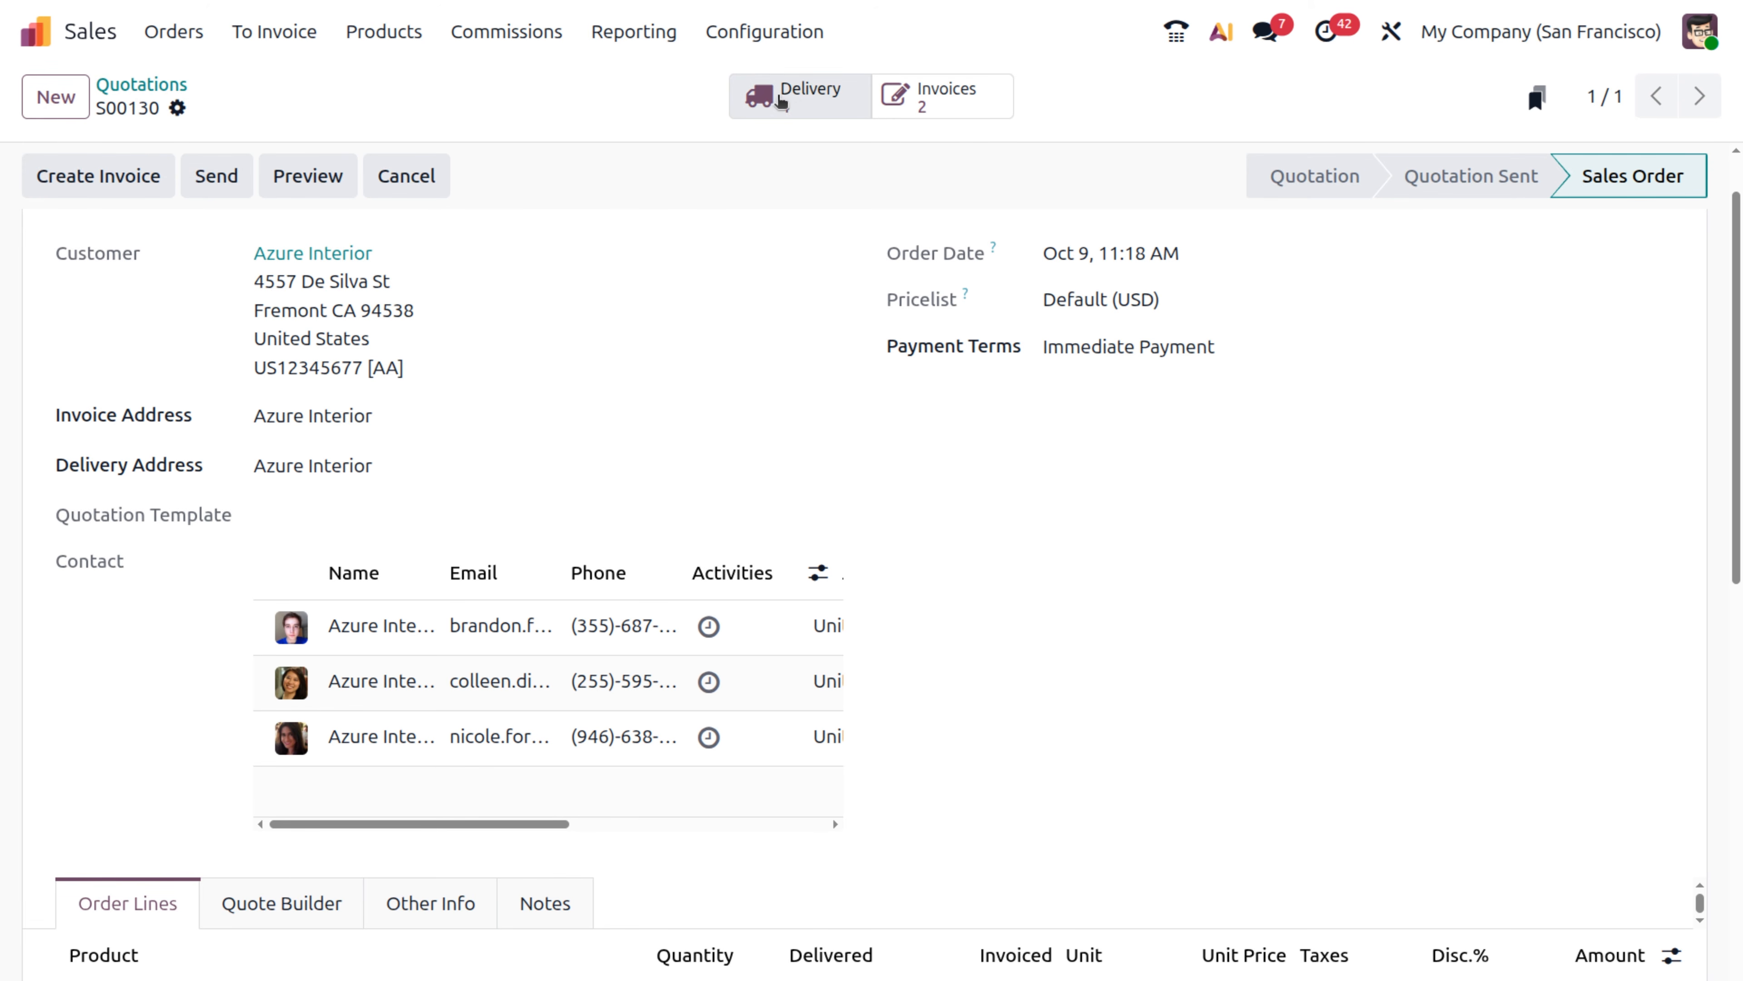
{"action": "left_click", "coordinate": [924, 110]}
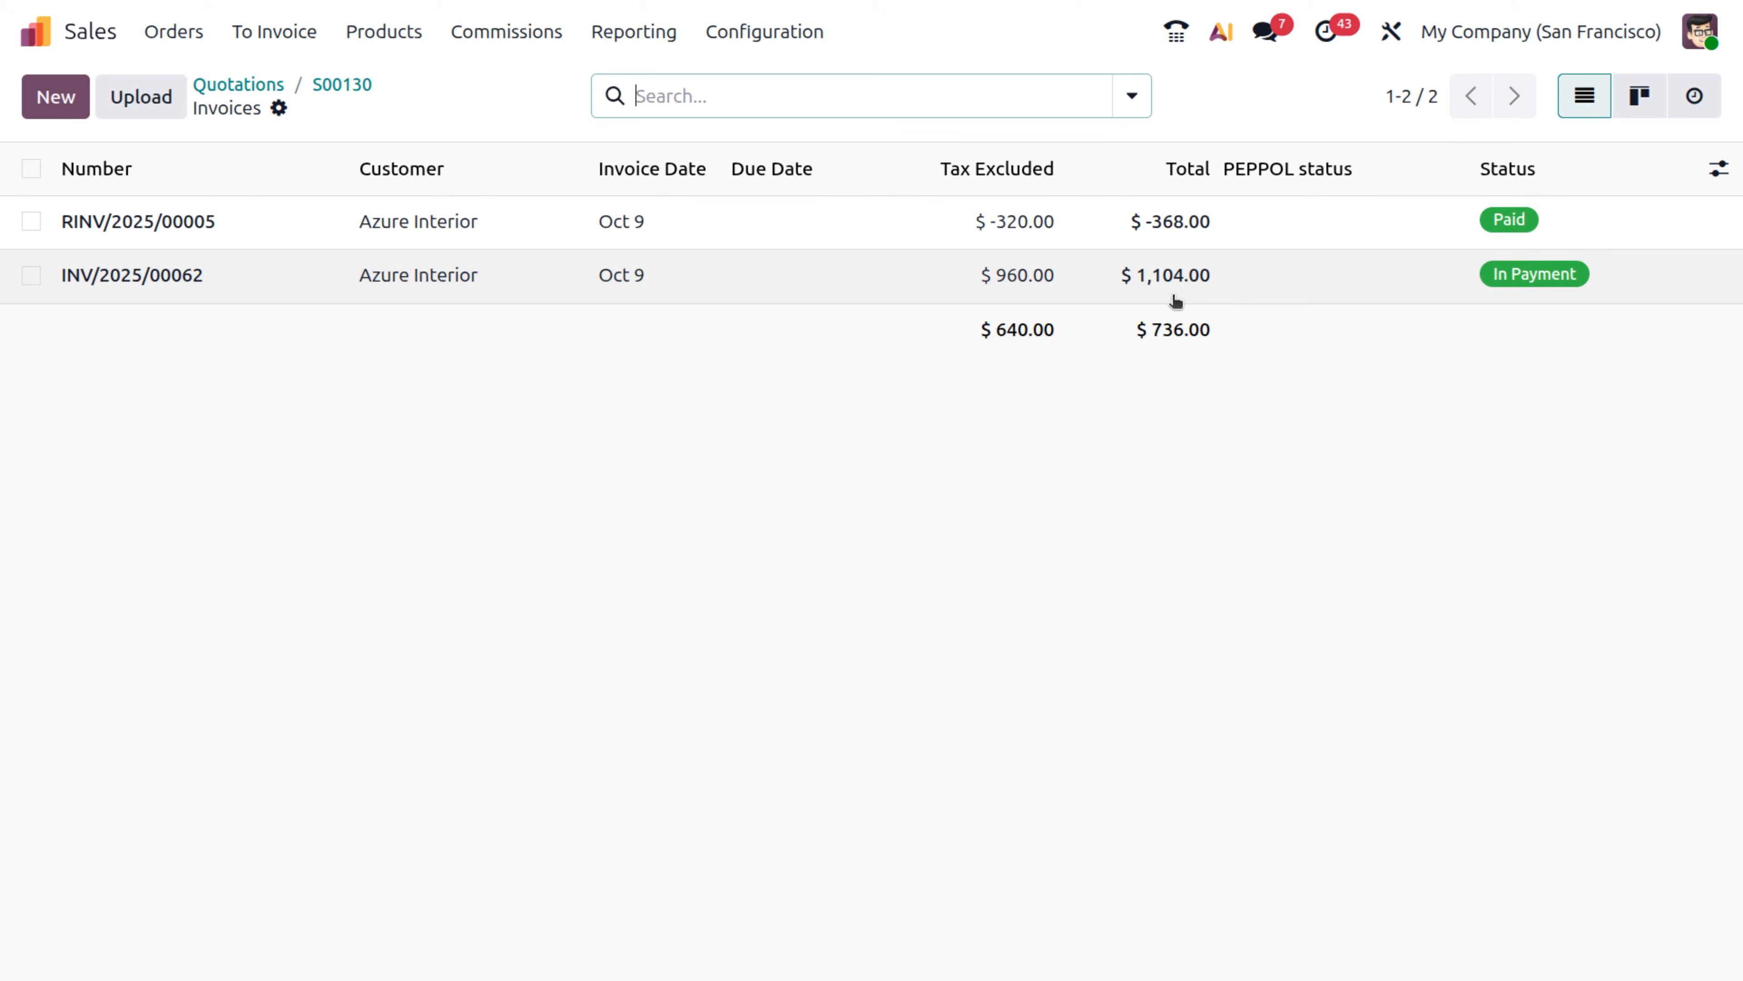
{"action": "left_click", "coordinate": [350, 88]}
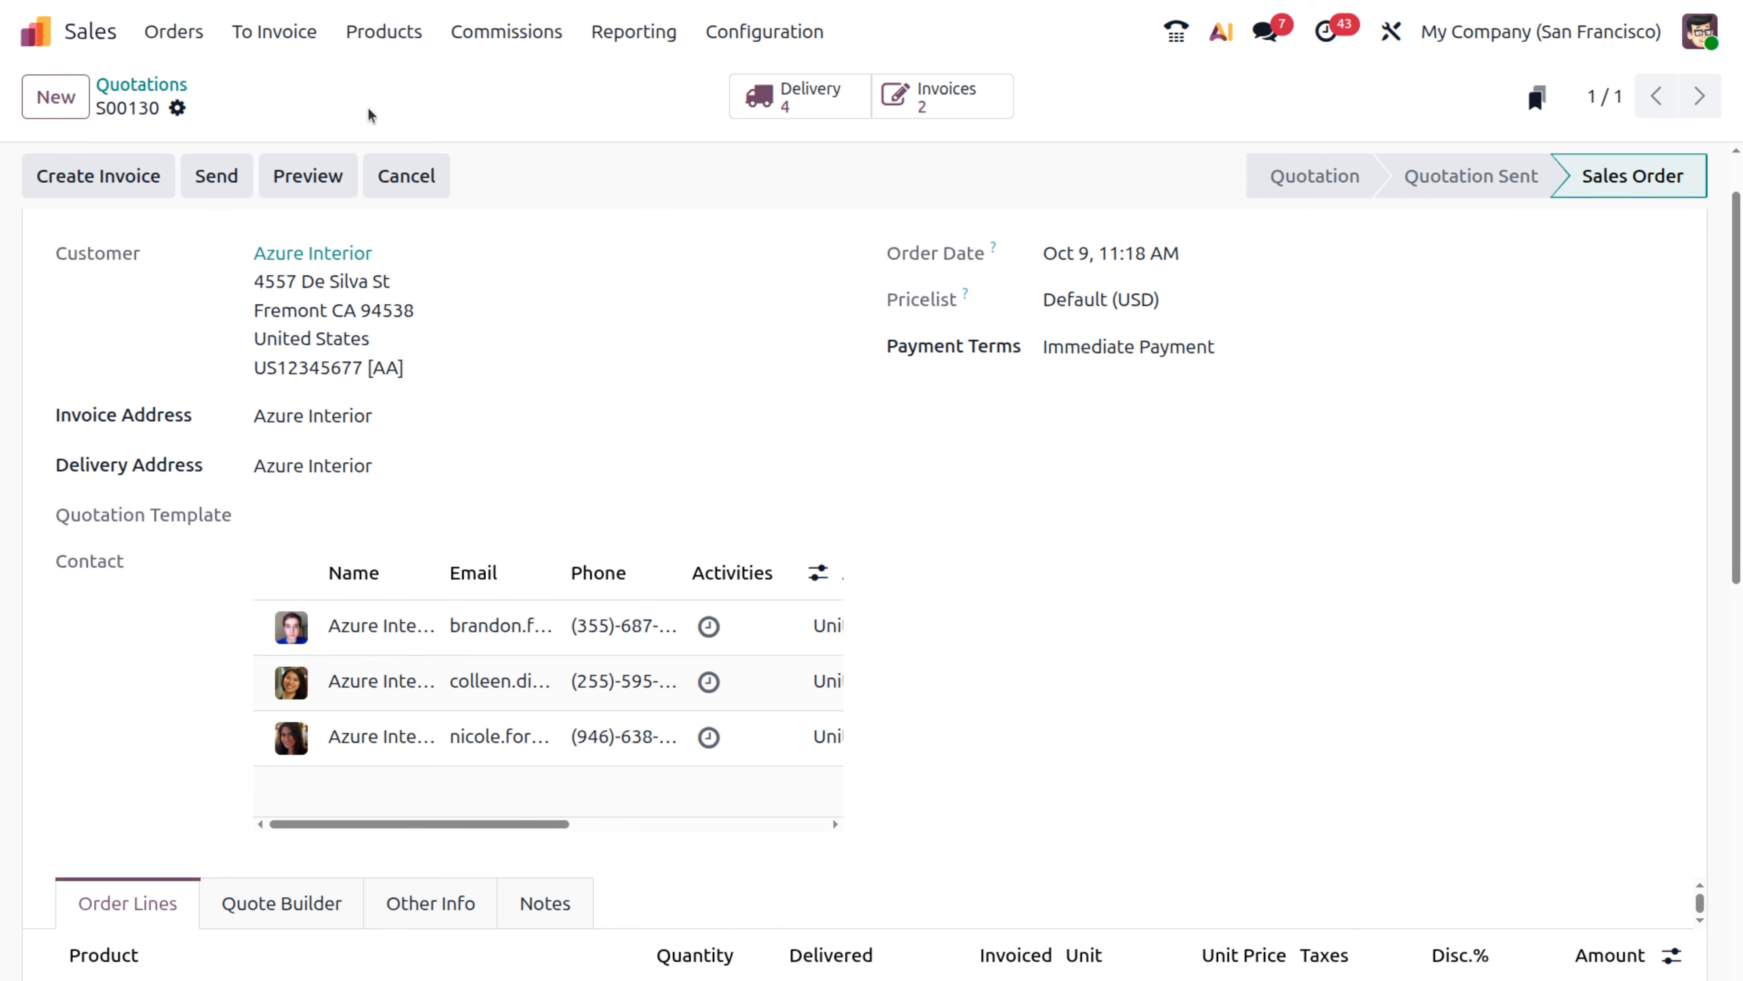
{"action": "left_click", "coordinate": [806, 100]}
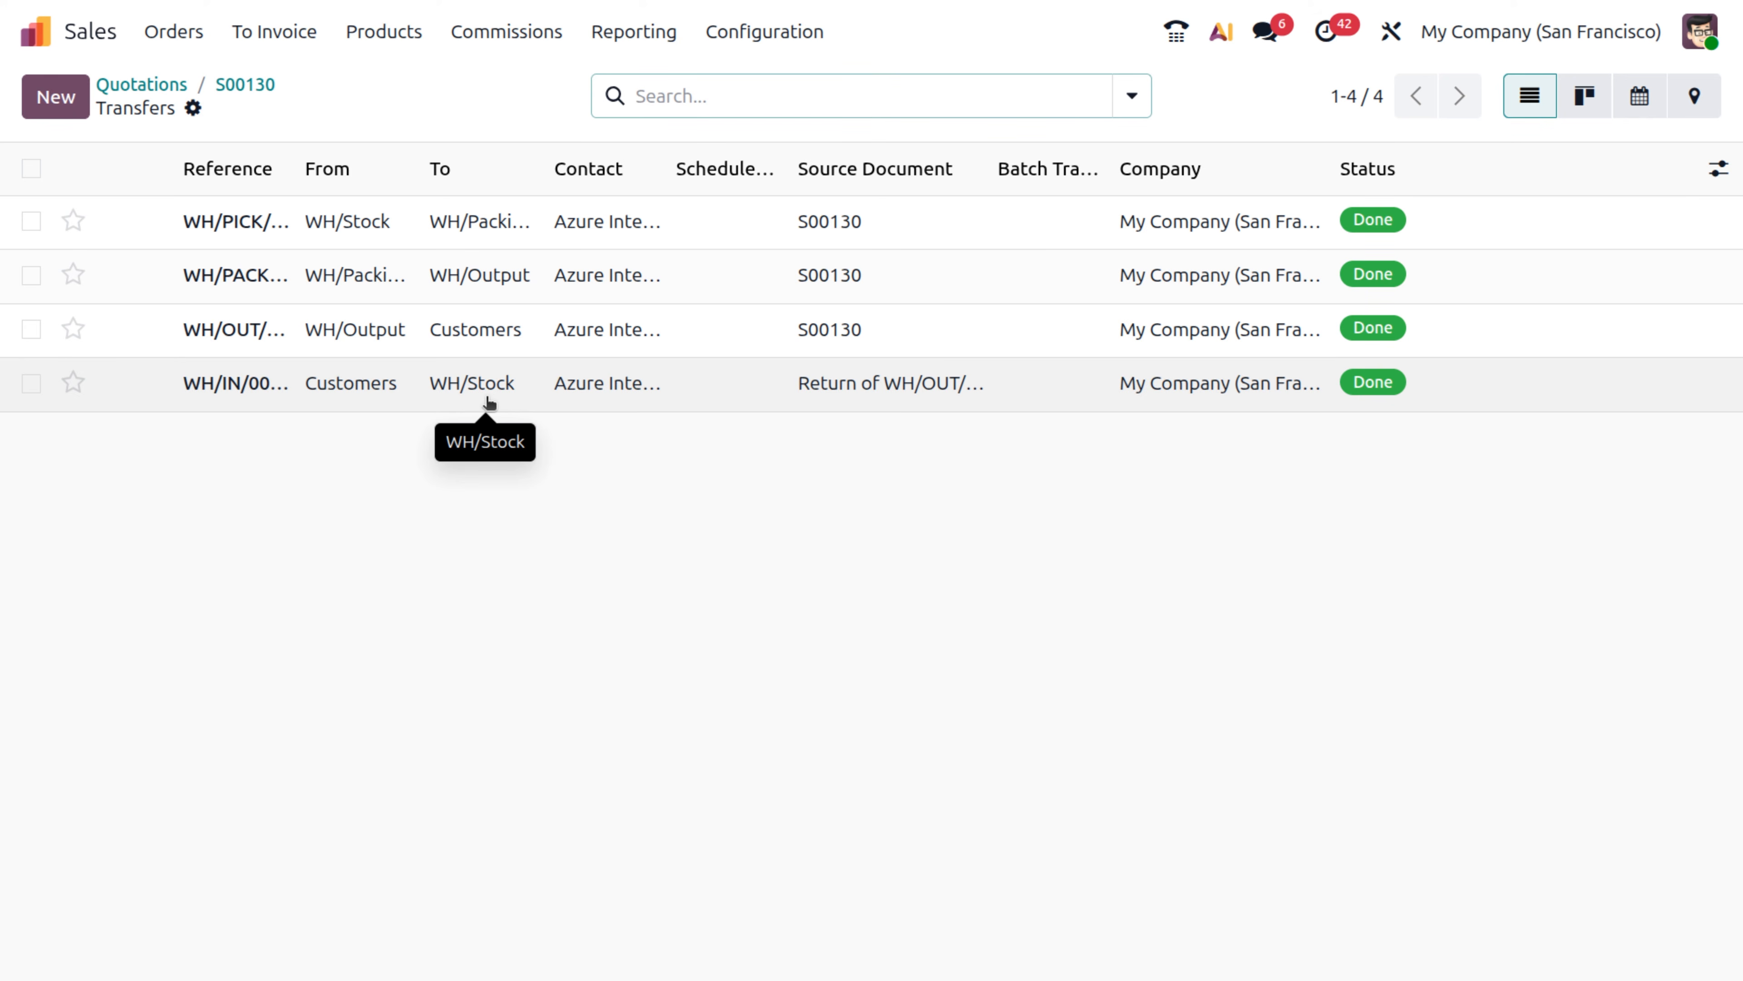
{"action": "left_click", "coordinate": [242, 86]}
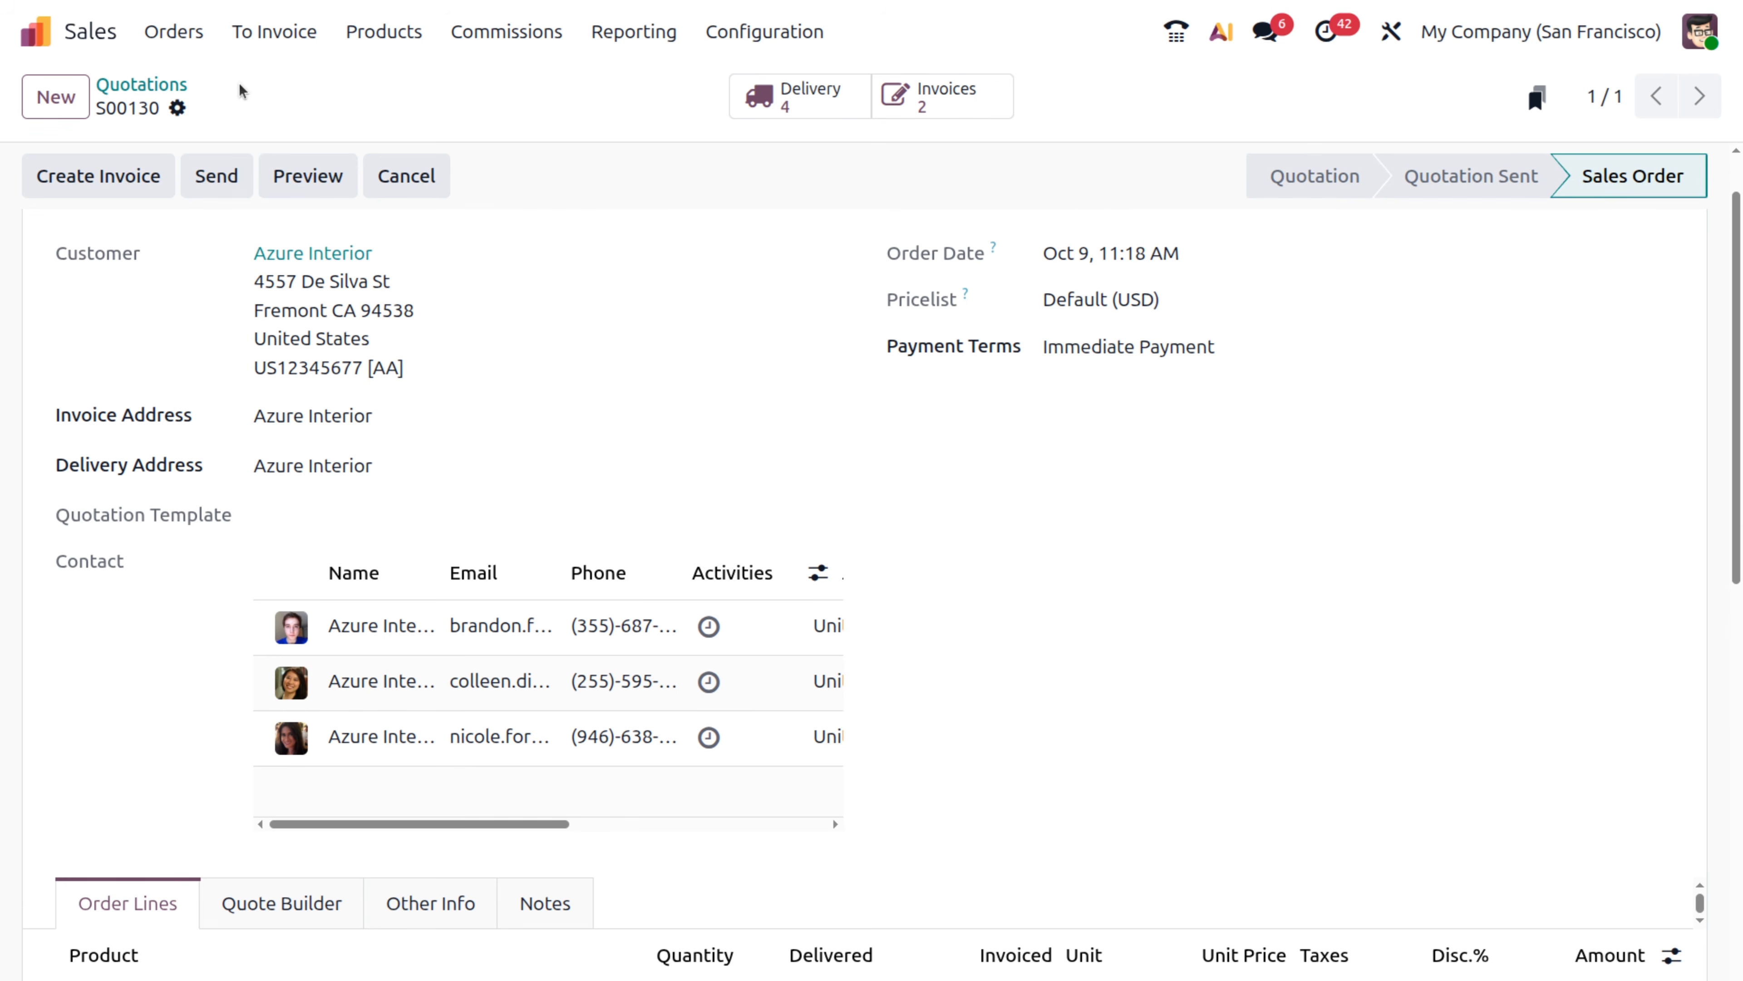